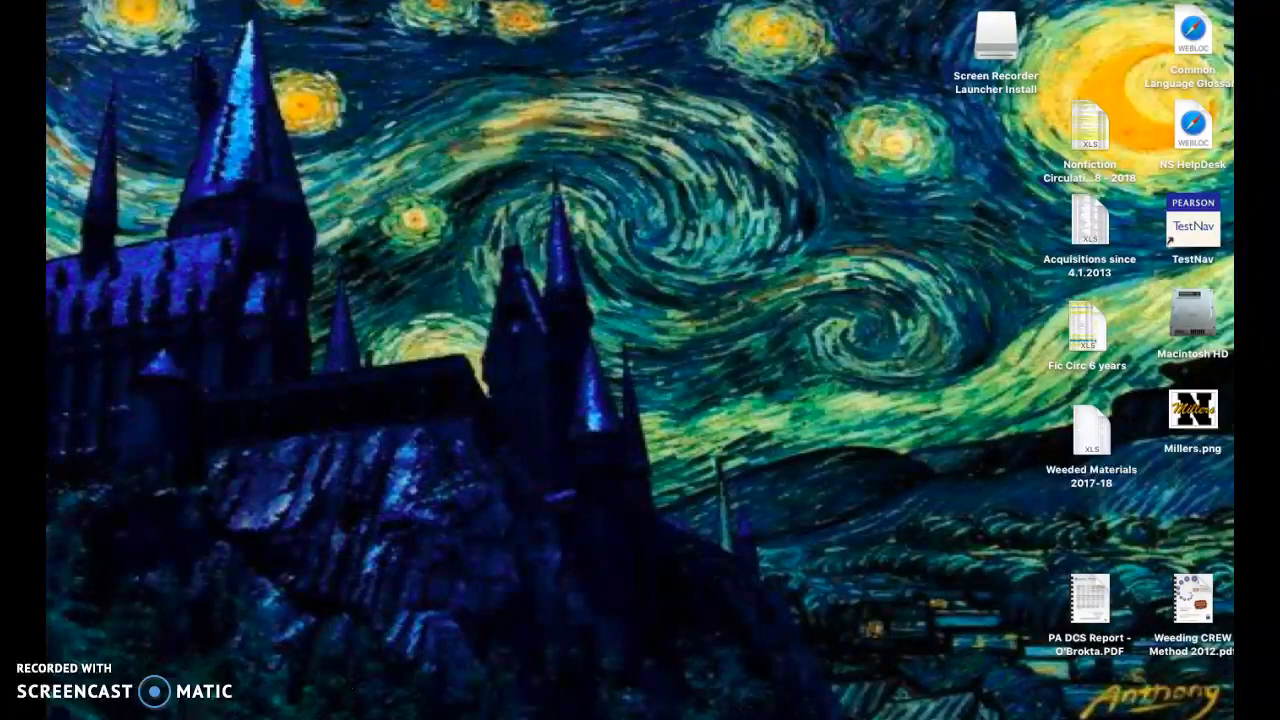
- Switch to the browser's shared-calendar email and add the LMC Other (NEMS) calendar through its invitation link
{"action": "mouse_move", "coordinate": [540, 712]}
{"action": "left_click", "coordinate": [370, 705]}
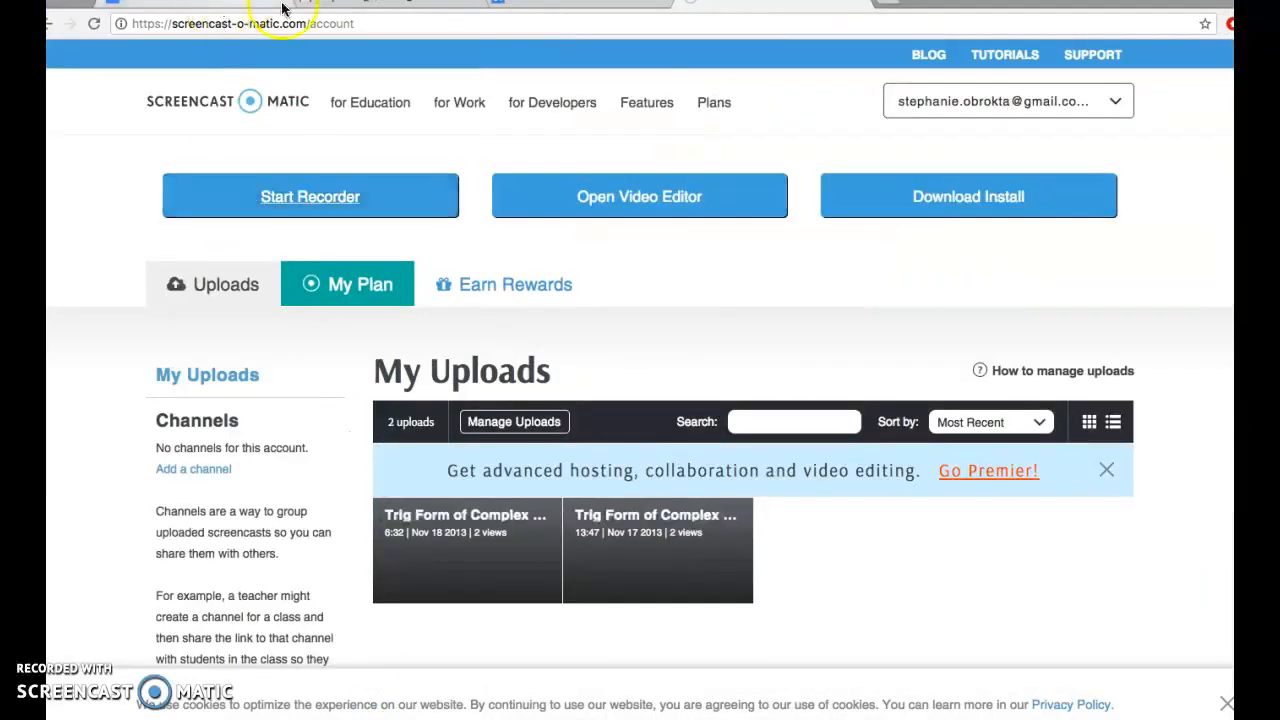
{"action": "left_click", "coordinate": [390, 2]}
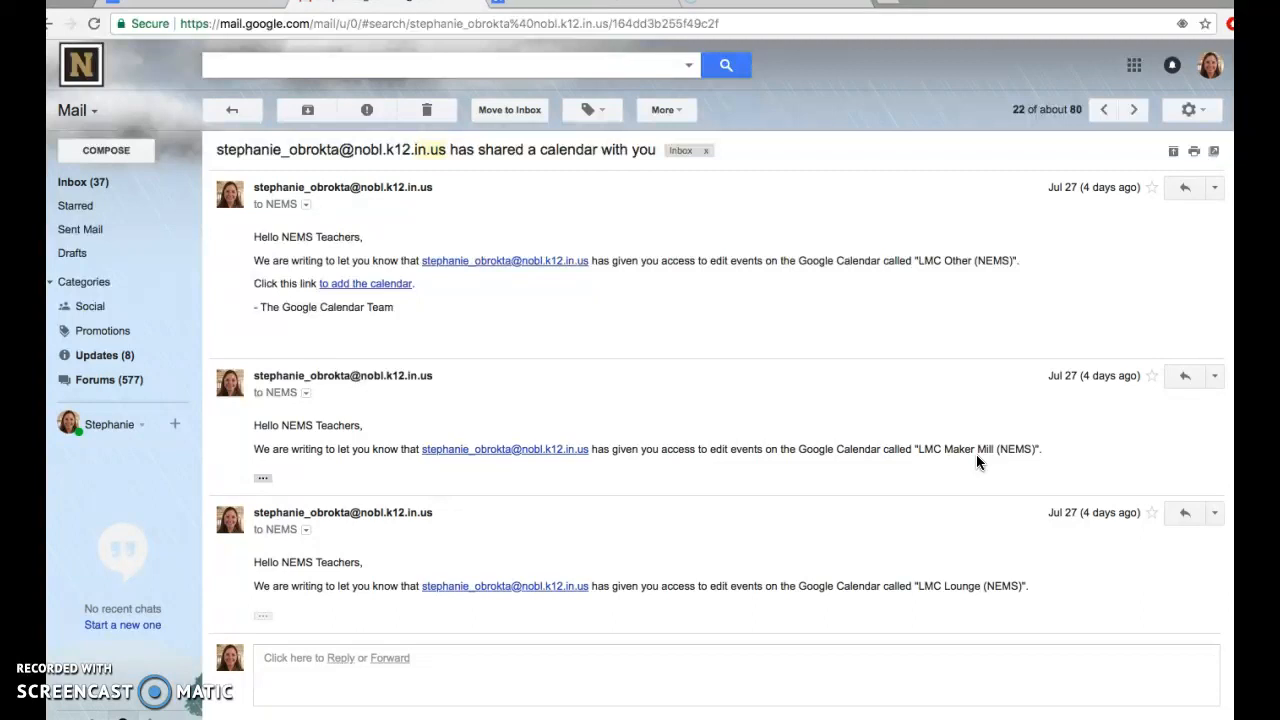
{"action": "left_click", "coordinate": [972, 598]}
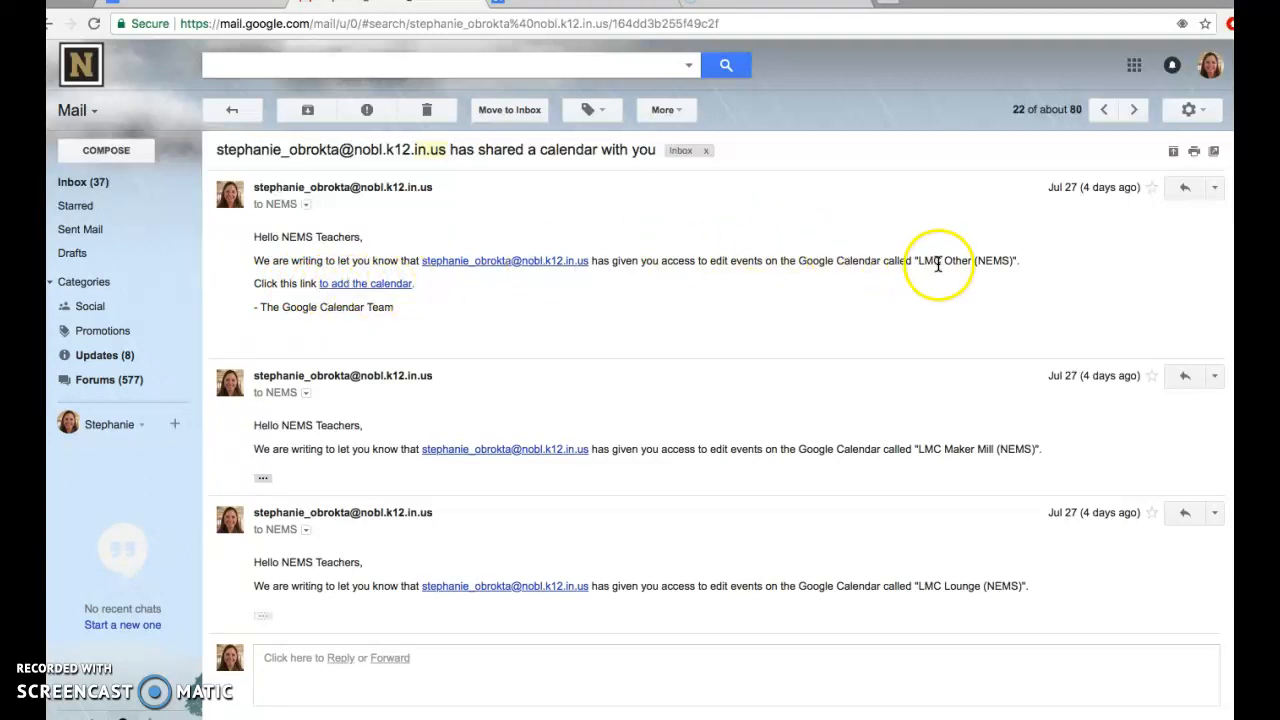
{"action": "left_click", "coordinate": [400, 285]}
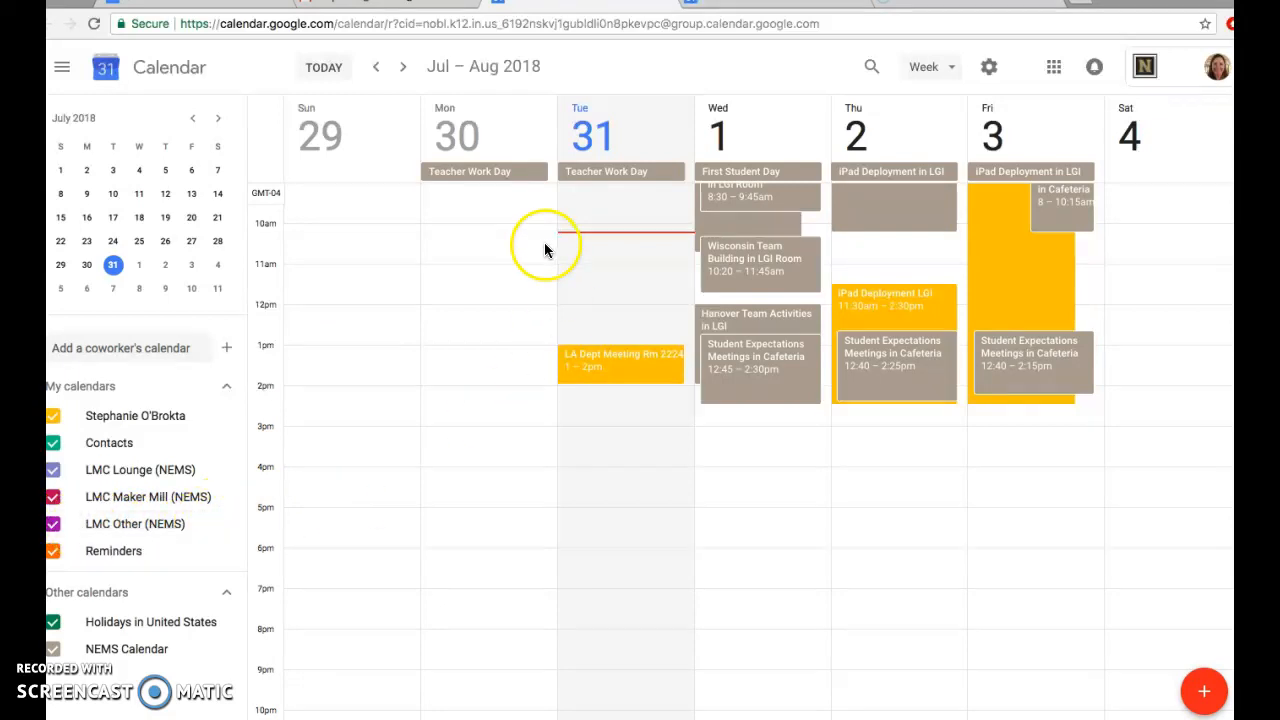
- Add the LMC Maker Mill (NEMS) calendar from its invitation in the email thread, and close the extra calendar pages
{"action": "left_click", "coordinate": [386, 3]}
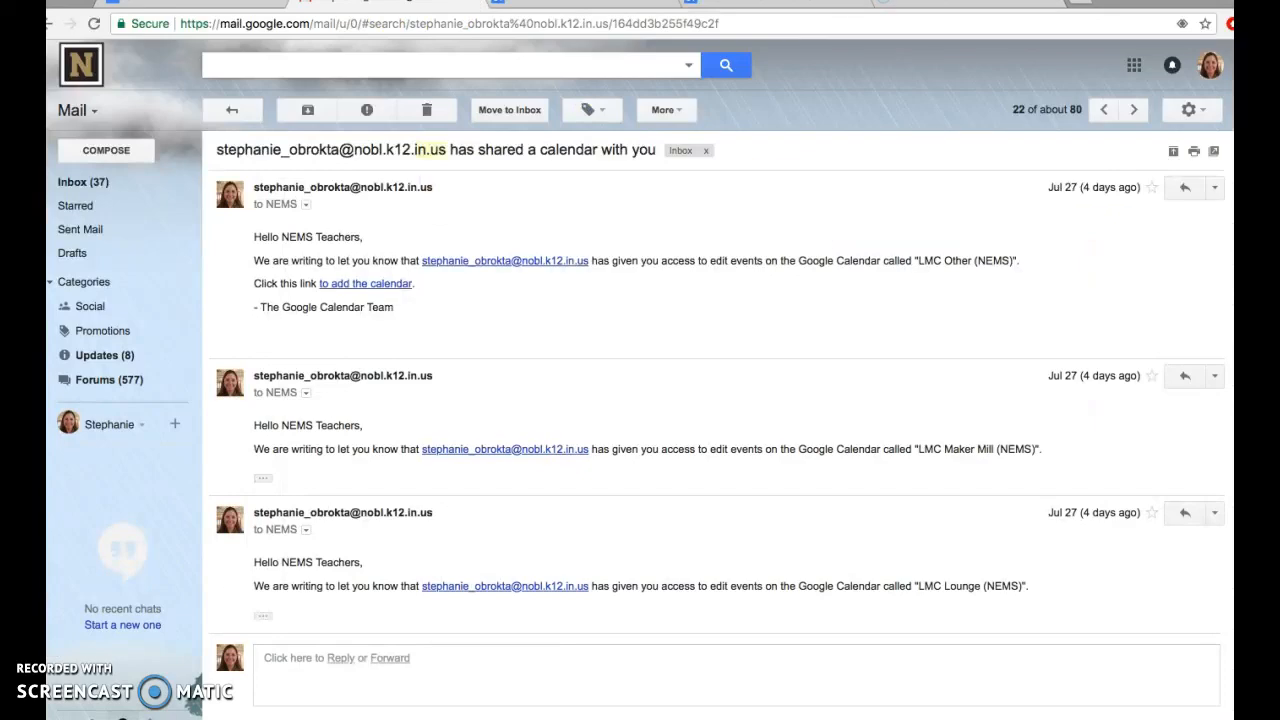
{"action": "left_click", "coordinate": [266, 478]}
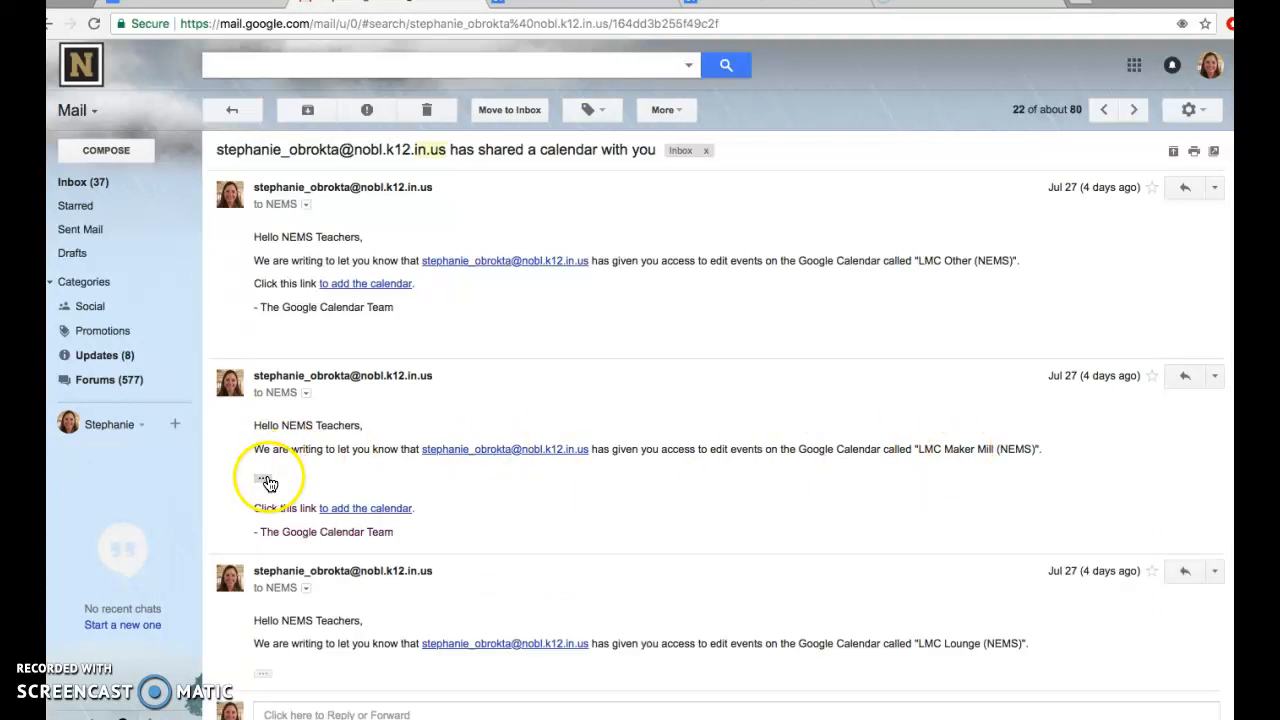
{"action": "left_click", "coordinate": [366, 510]}
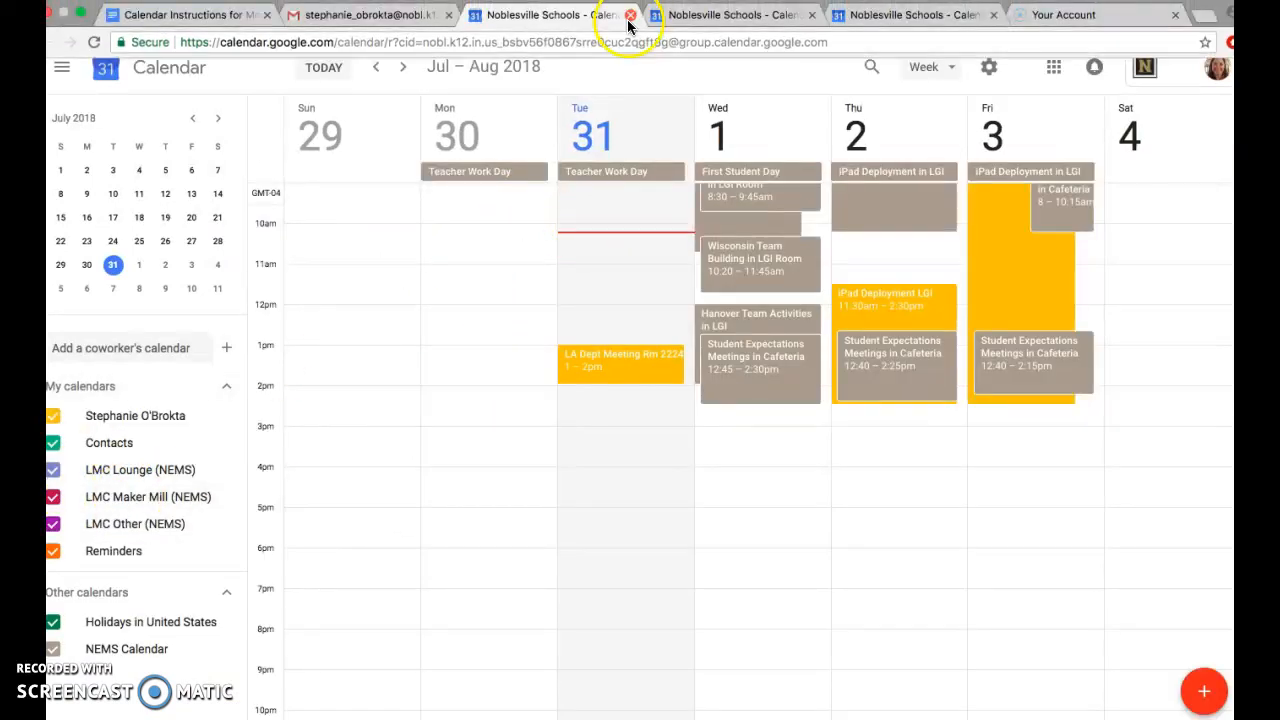
{"action": "left_click", "coordinate": [631, 17]}
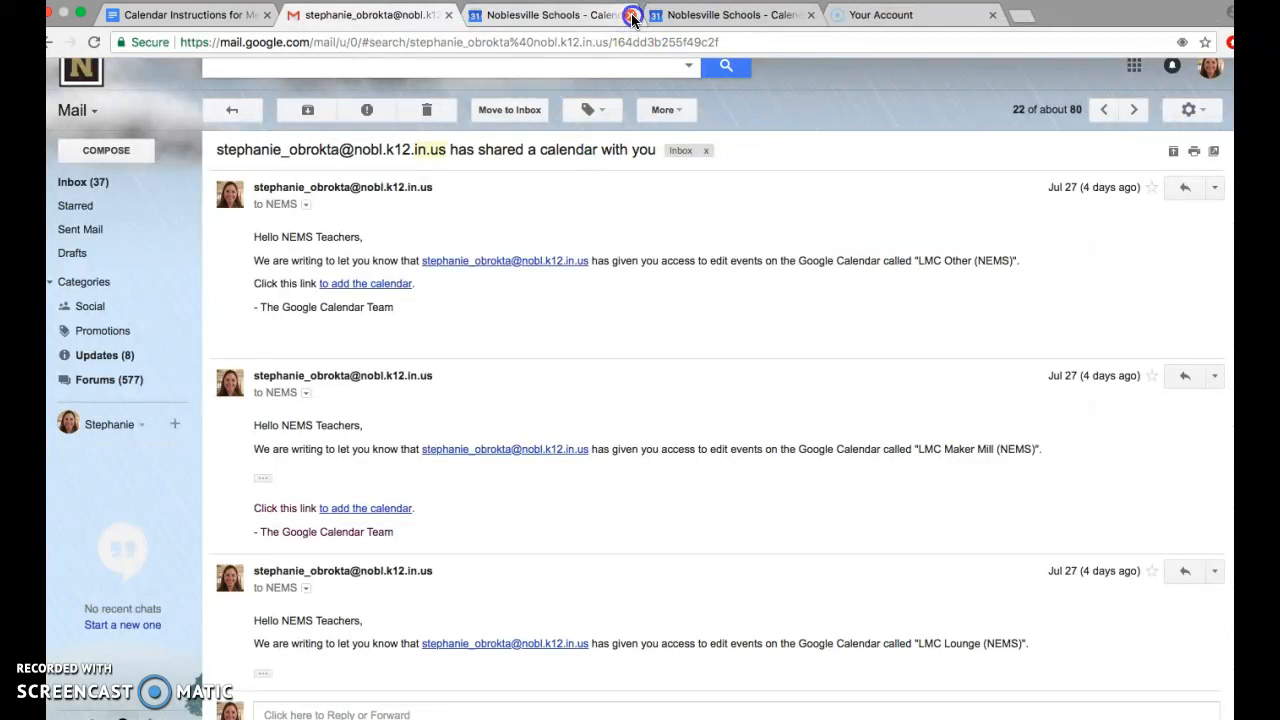
{"action": "left_click", "coordinate": [631, 17]}
{"action": "left_click", "coordinate": [631, 17]}
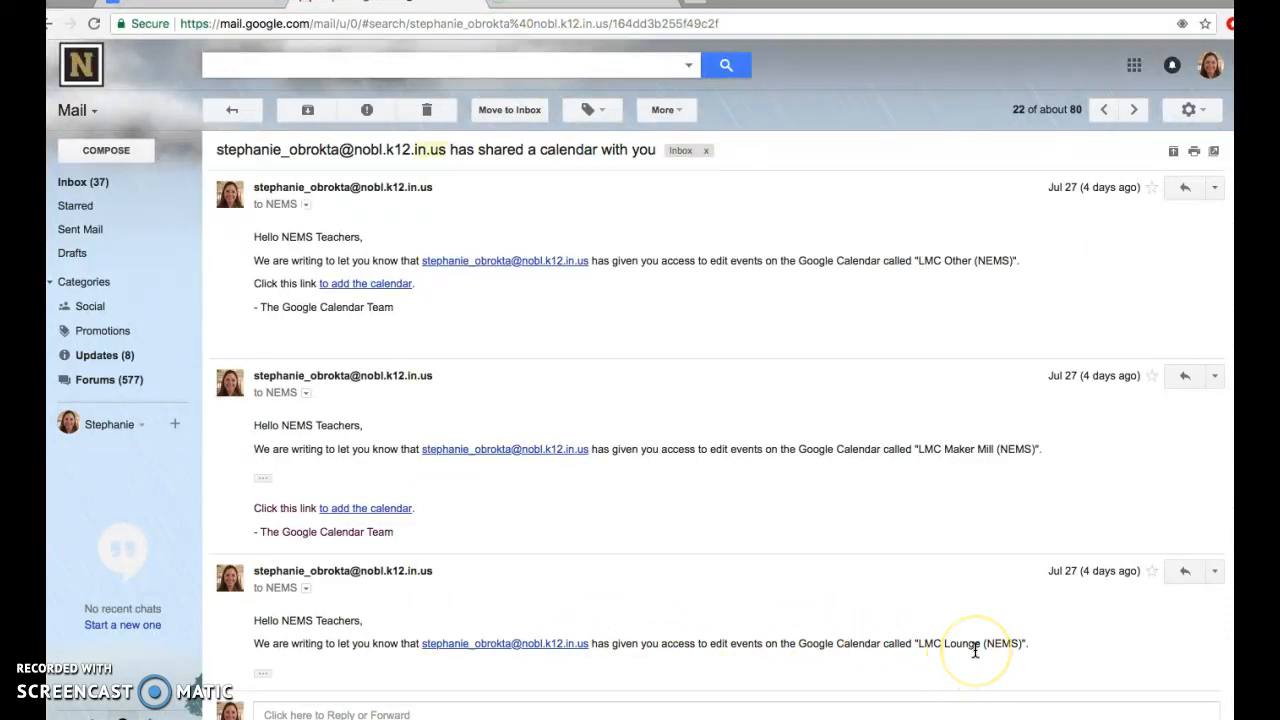
- Expand the LMC Lounge (NEMS) invitation in the email thread and add that calendar through its link
{"action": "left_click", "coordinate": [264, 676]}
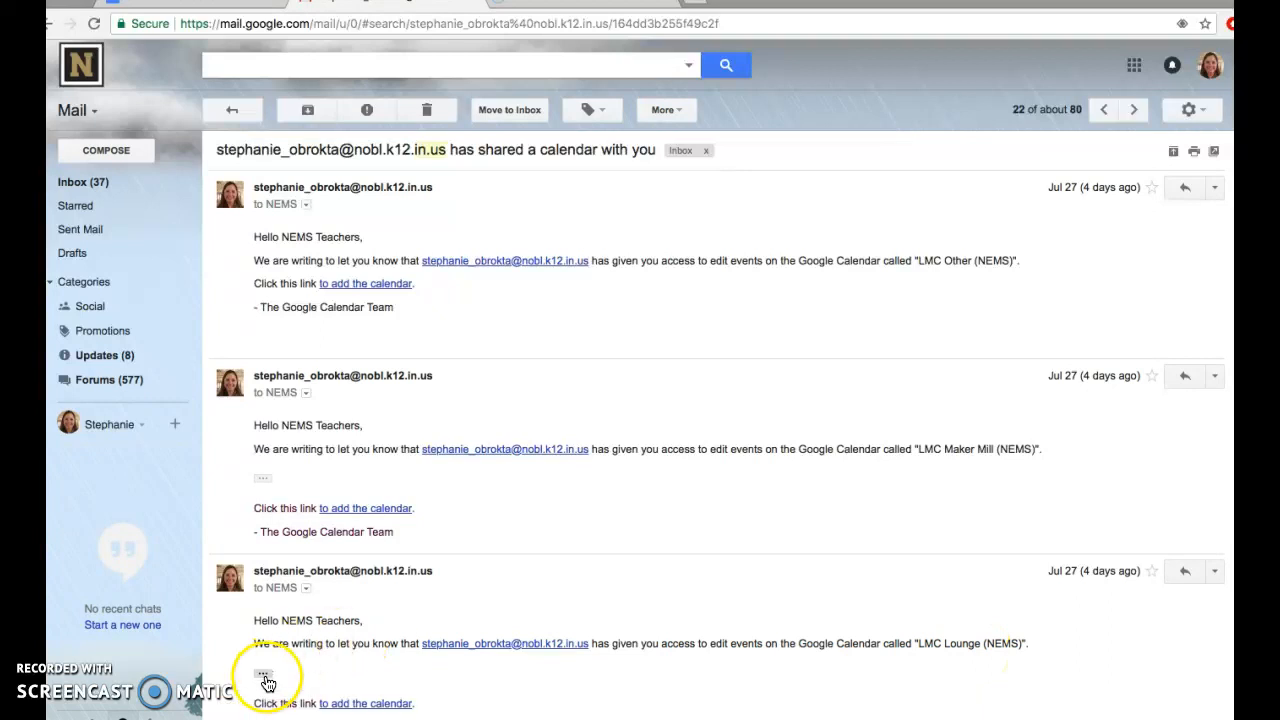
{"action": "scroll", "coordinate": [508, 660], "scroll_direction": "down", "scroll_amount": 3}
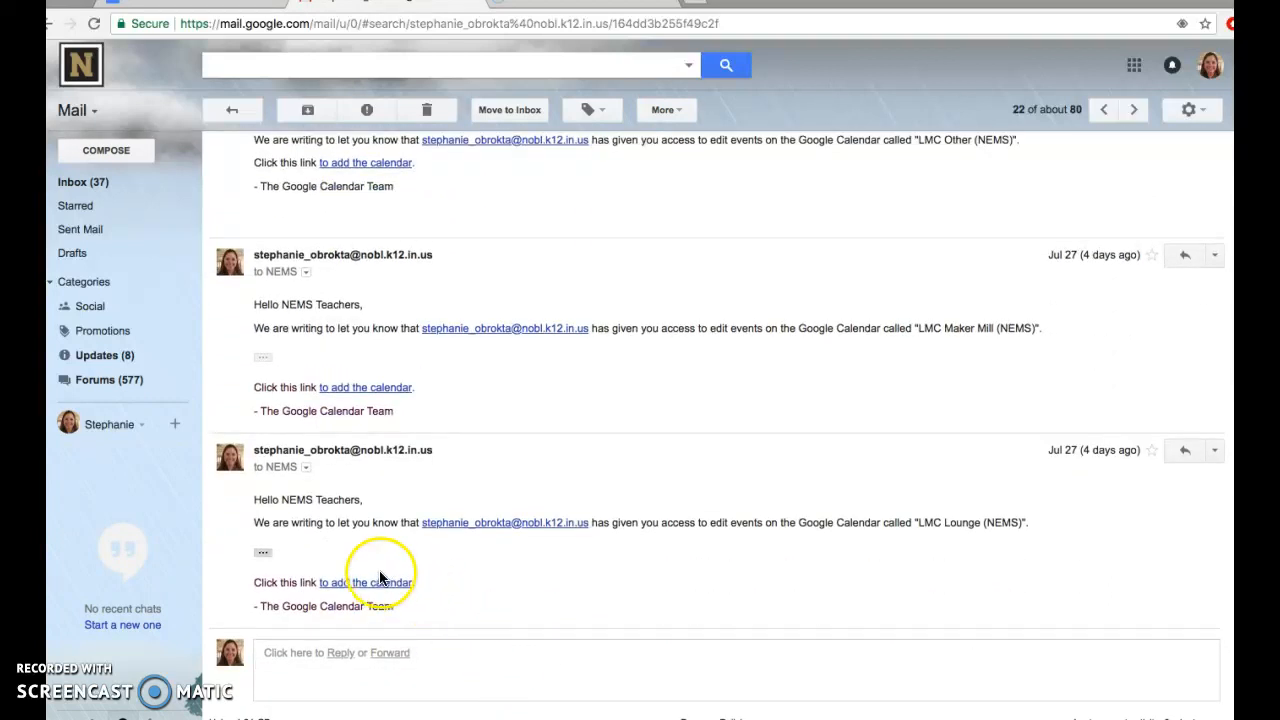
{"action": "left_click", "coordinate": [370, 584]}
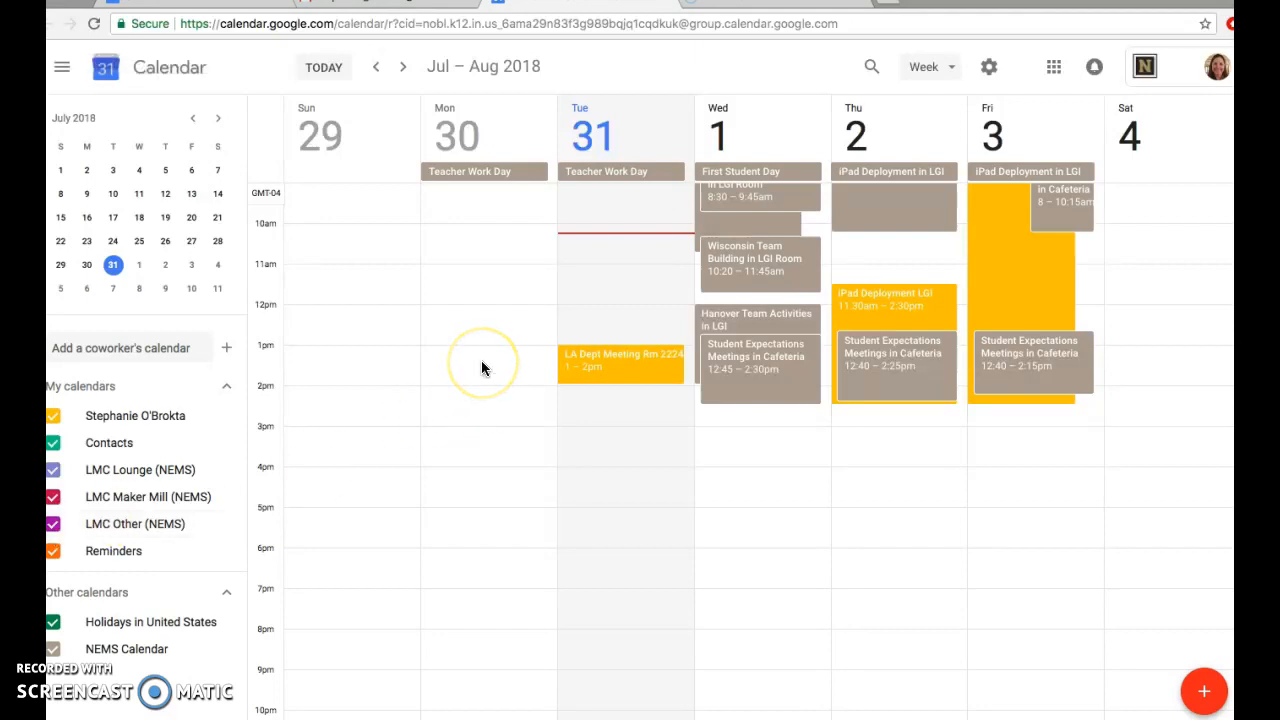
- Compare the calendar's week and month views, covering the school-day hours, and finish in week view
{"action": "left_click", "coordinate": [951, 68]}
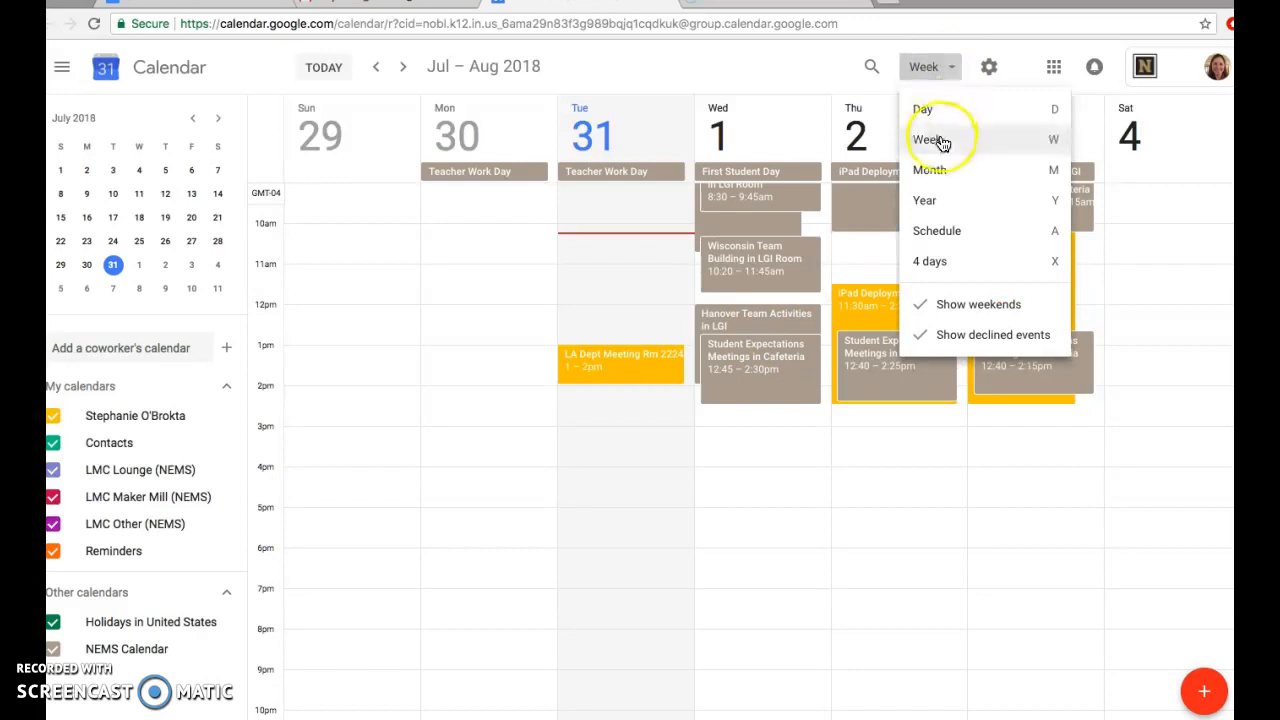
{"action": "left_click", "coordinate": [940, 146]}
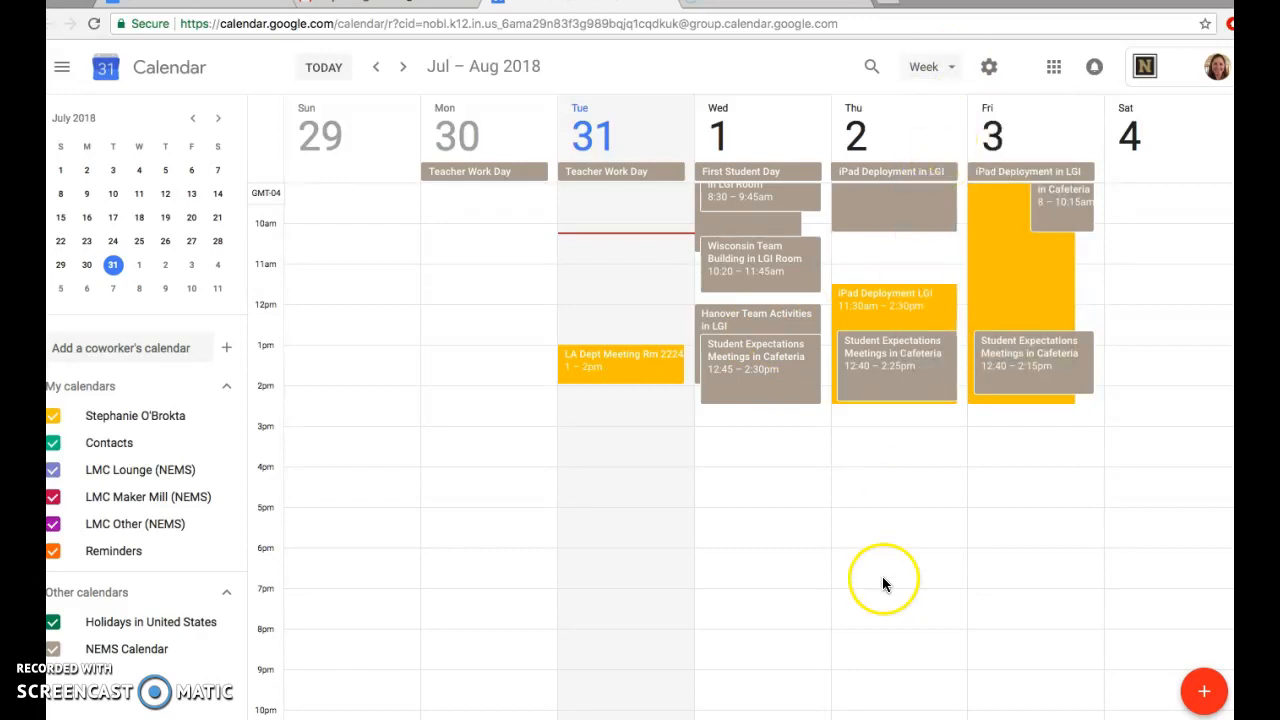
{"action": "scroll", "coordinate": [882, 584], "scroll_direction": "up", "scroll_amount": 4}
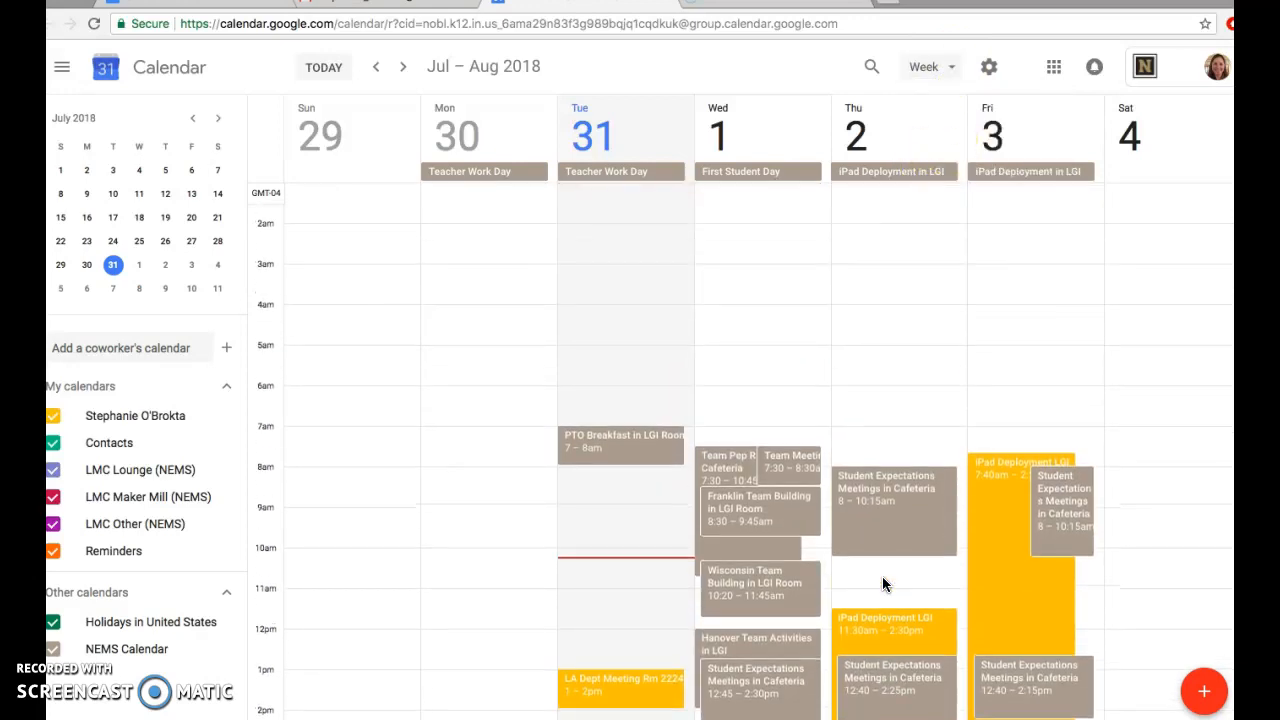
{"action": "scroll", "coordinate": [883, 584], "scroll_direction": "down", "scroll_amount": 1}
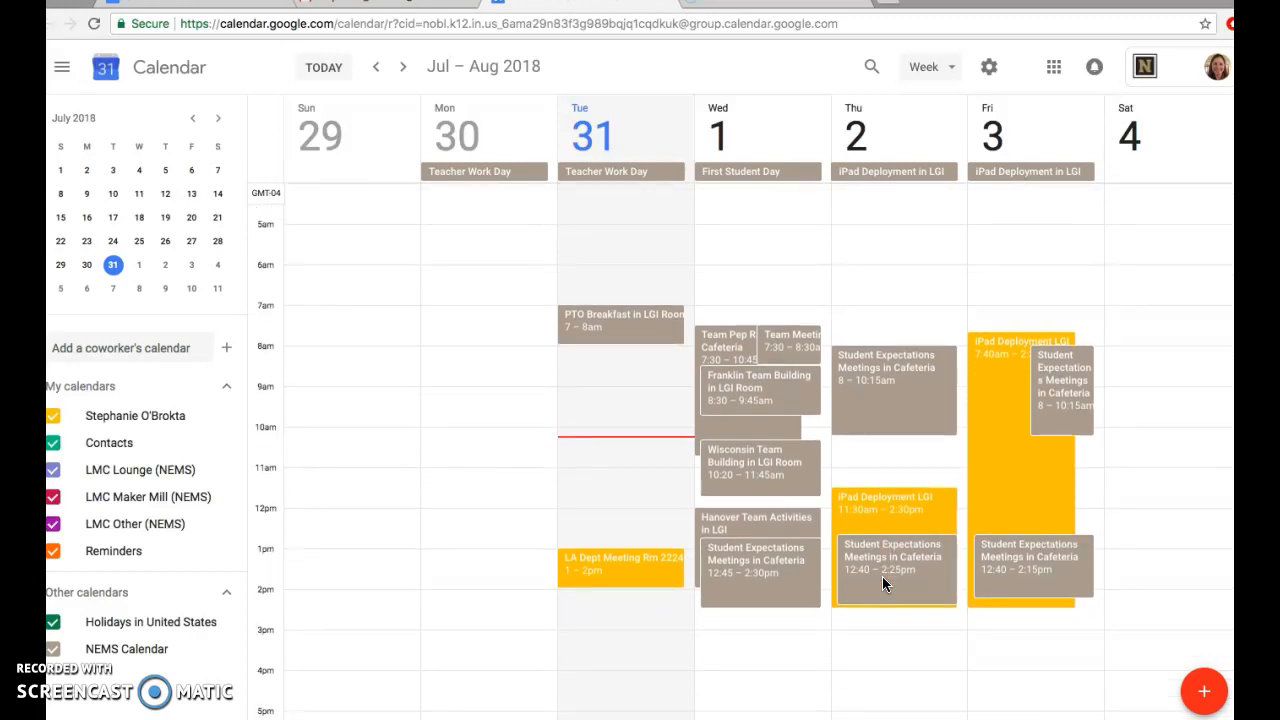
{"action": "left_click", "coordinate": [925, 68]}
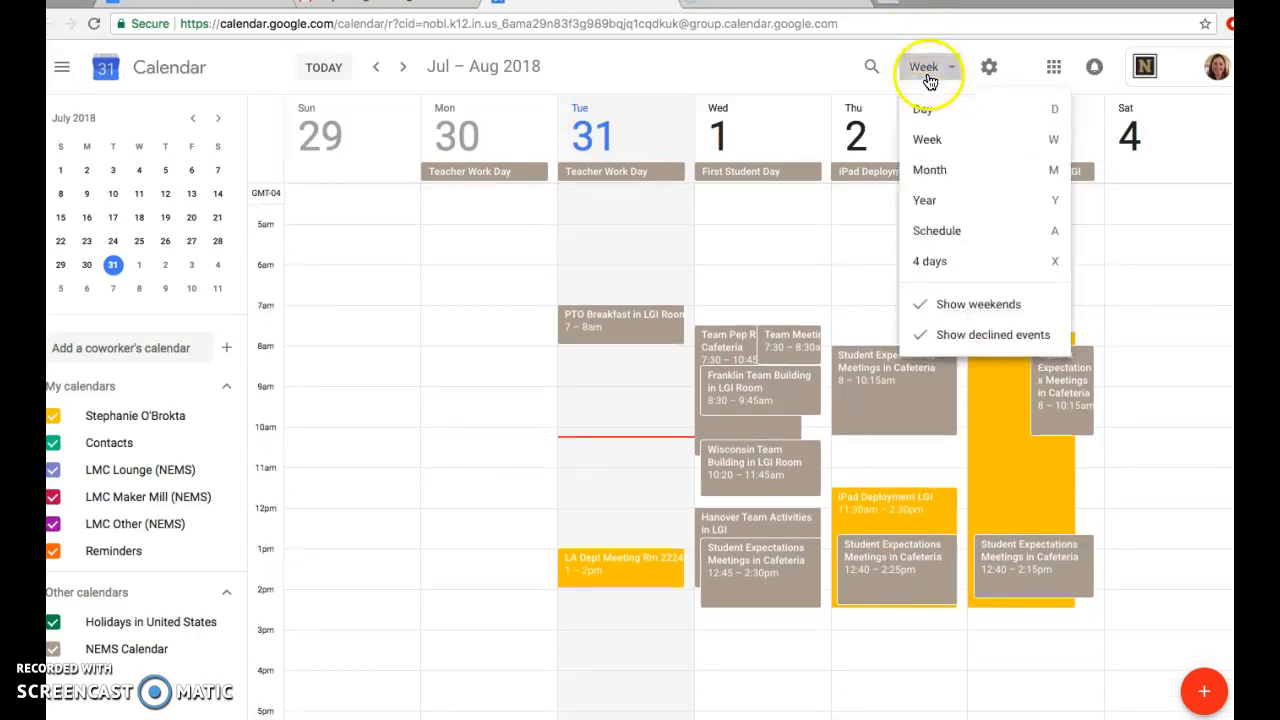
{"action": "left_click", "coordinate": [929, 171]}
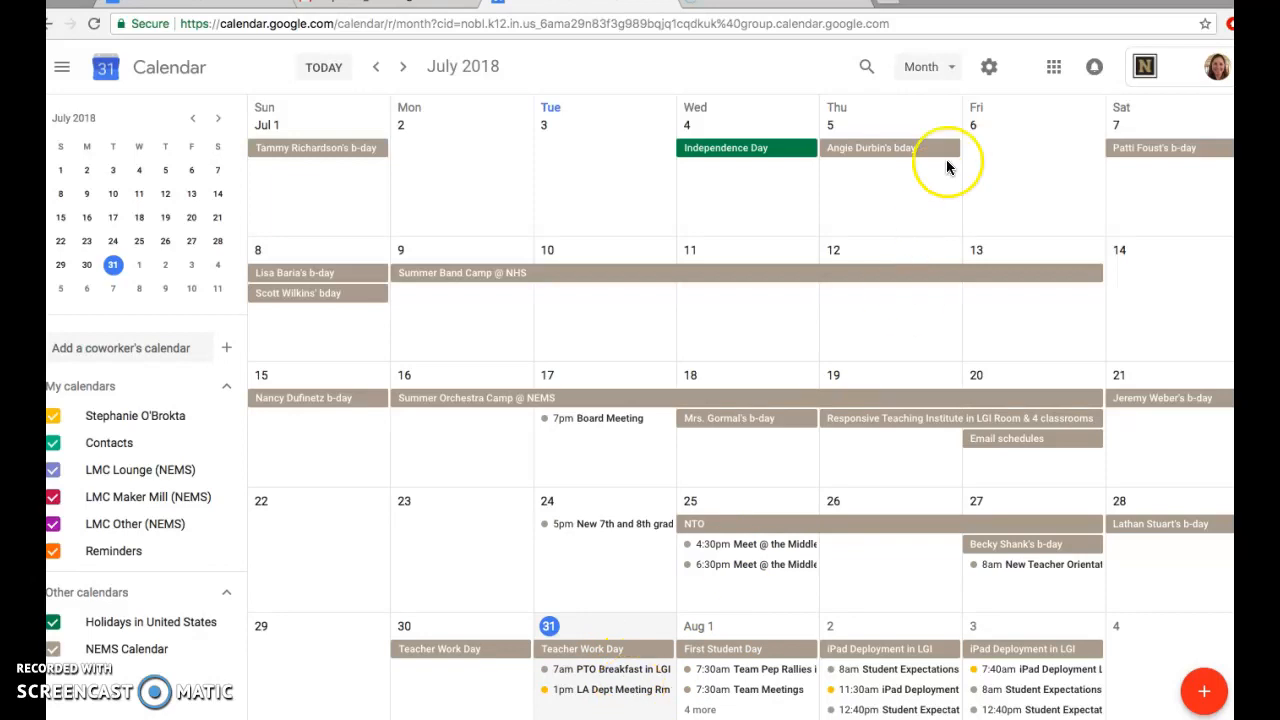
{"action": "left_click", "coordinate": [946, 69]}
{"action": "left_click", "coordinate": [942, 142]}
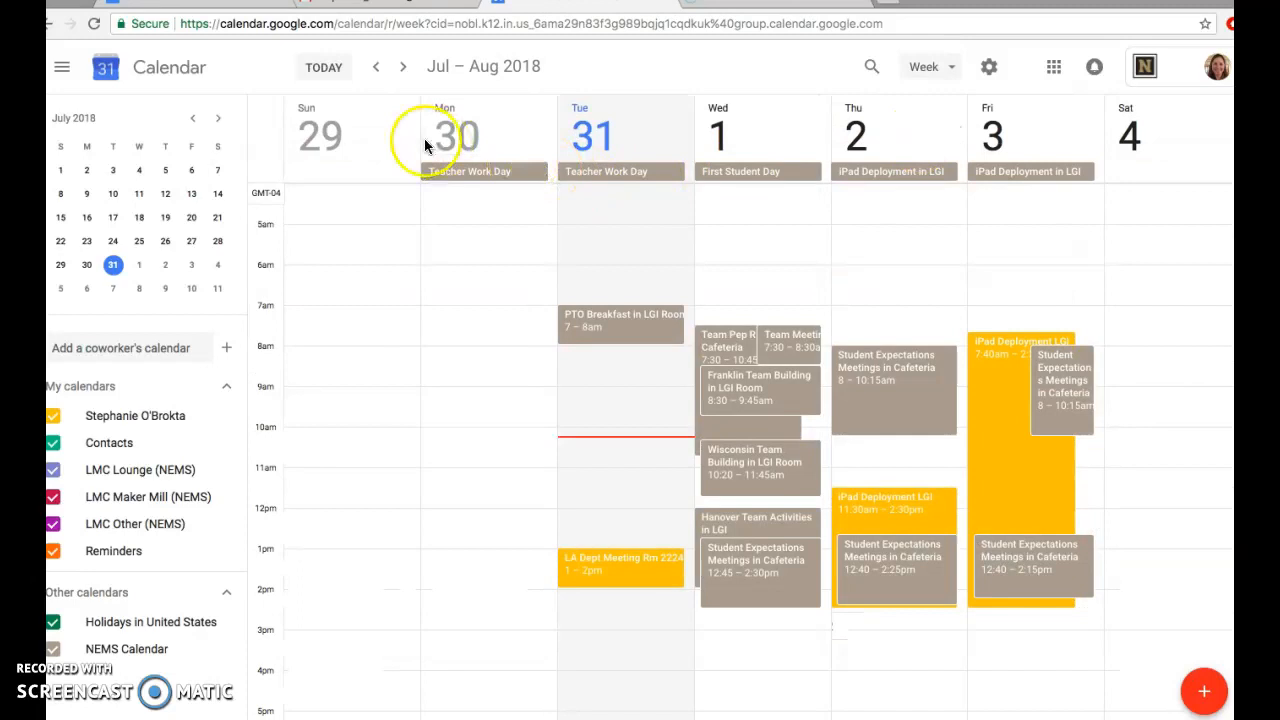
- Create an event on Thursday, August 9, 2018, titled with the teacher's surname followed by "Math 8.5"
{"action": "left_click", "coordinate": [403, 70]}
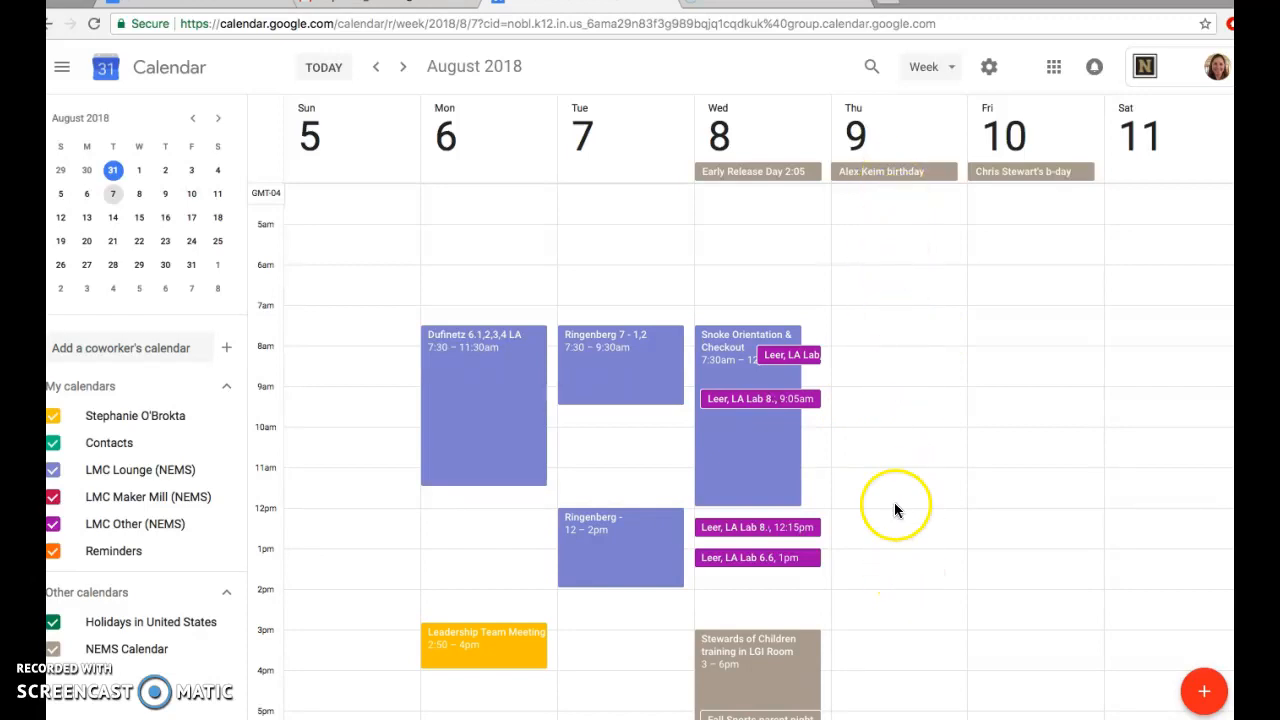
{"action": "left_click", "coordinate": [870, 314]}
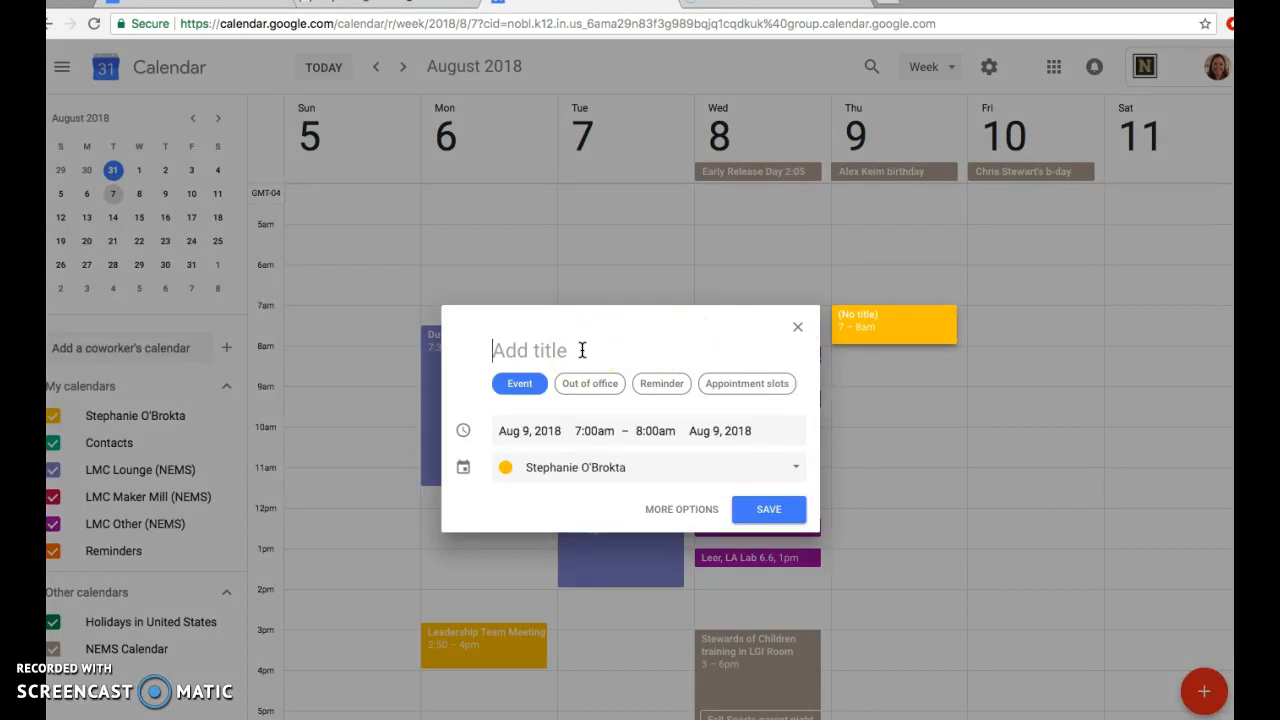
{"action": "type", "text": "O'Brokta"}
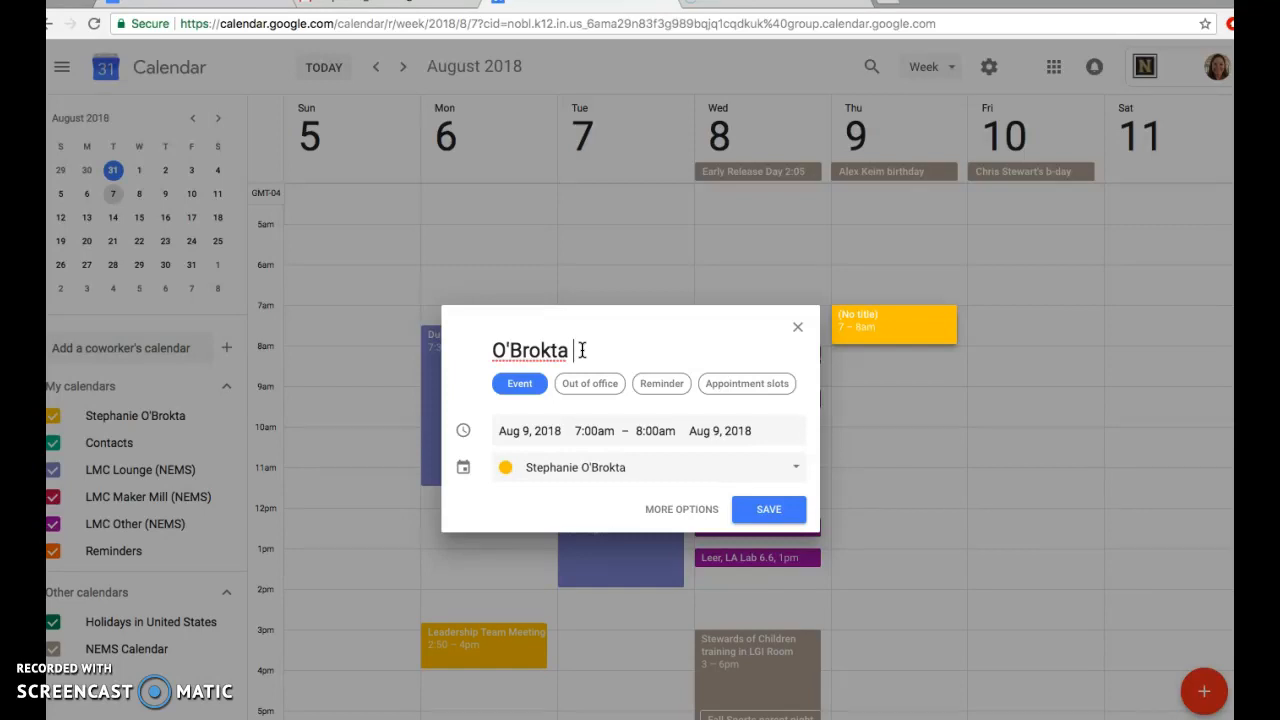
{"action": "type", "text": " Math 8.5"}
- Set the new event's time to 11:20am–12:10pm, keeping its date
{"action": "left_click", "coordinate": [592, 430]}
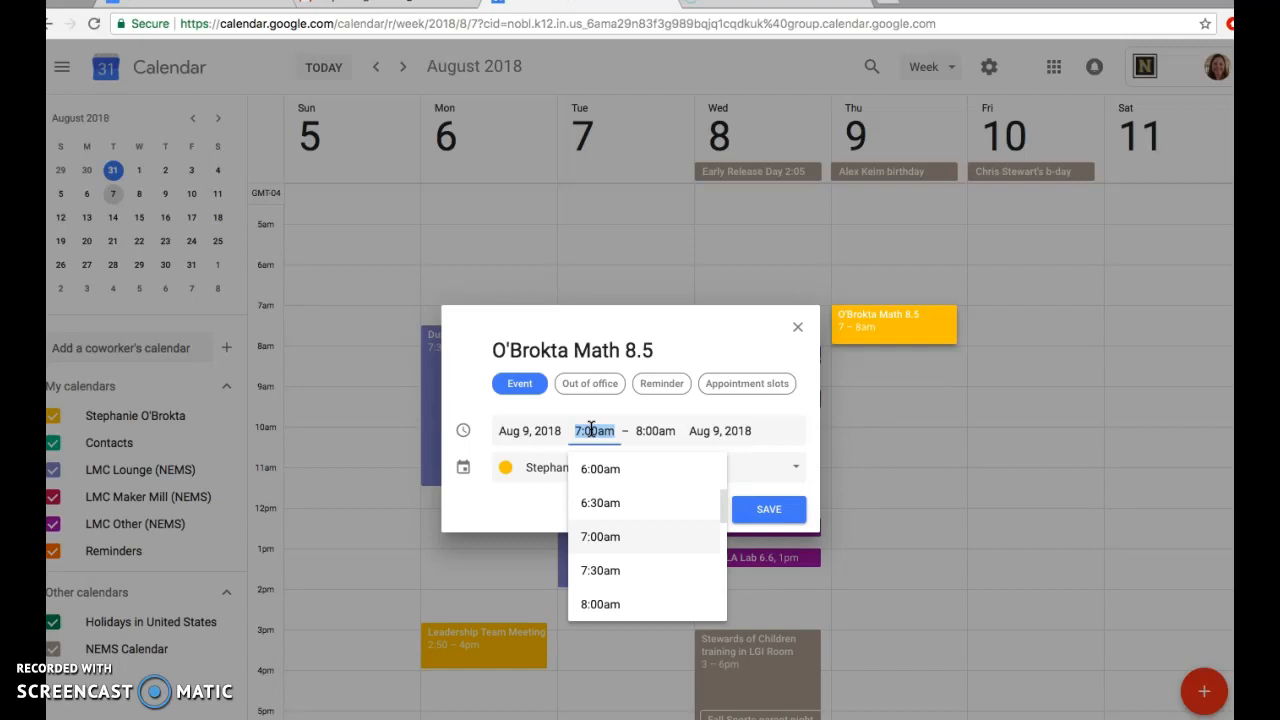
{"action": "left_click", "coordinate": [592, 430]}
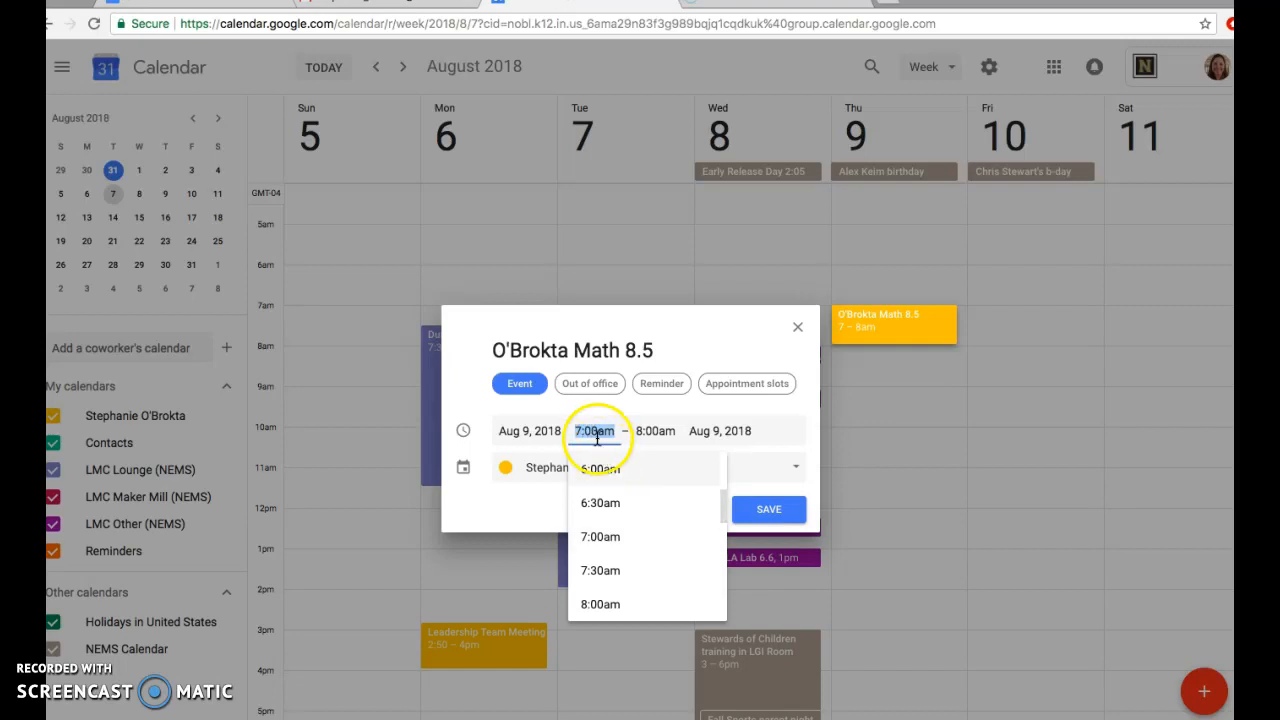
{"action": "type", "text": "1:20am"}
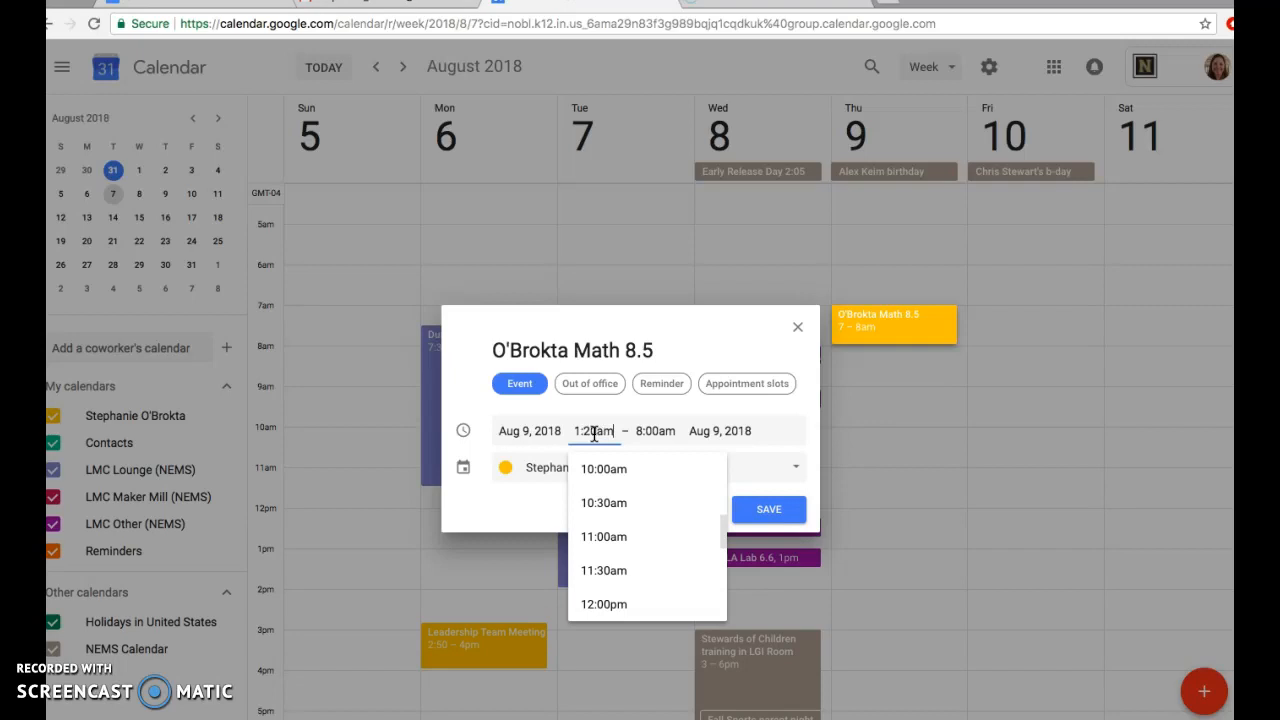
{"action": "key", "text": "Tab"}
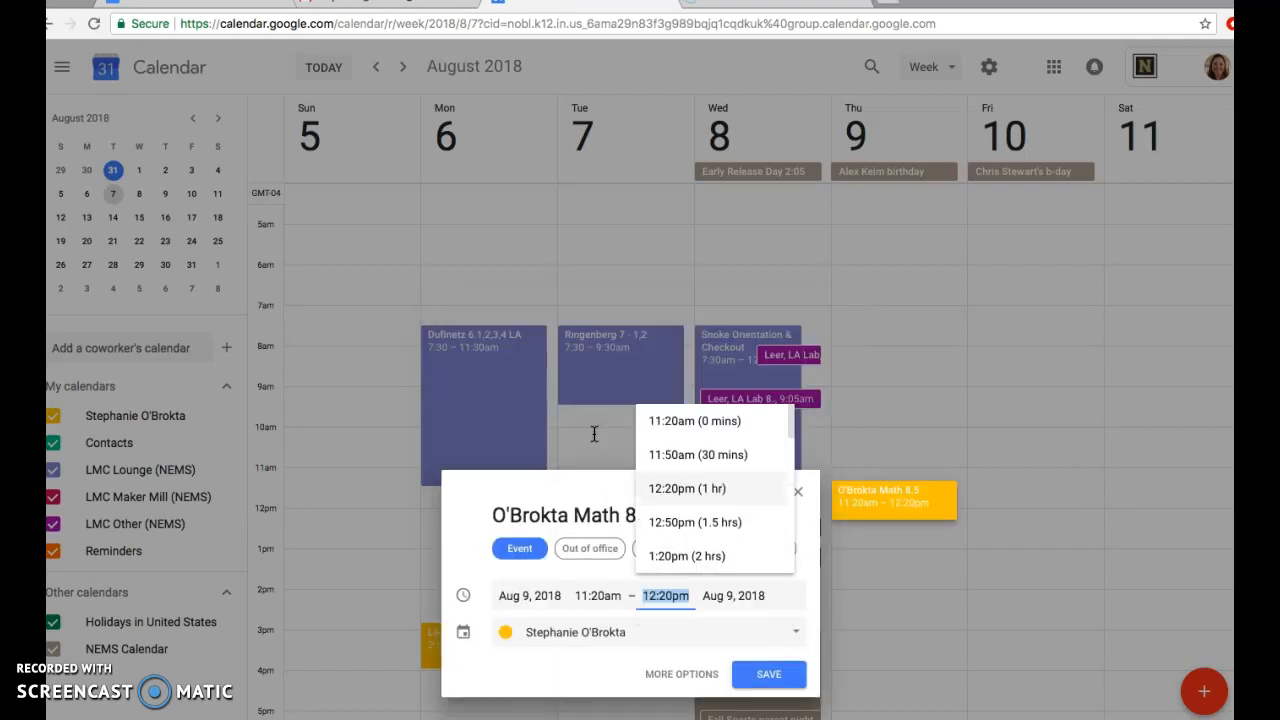
{"action": "type", "text": "12:10"}
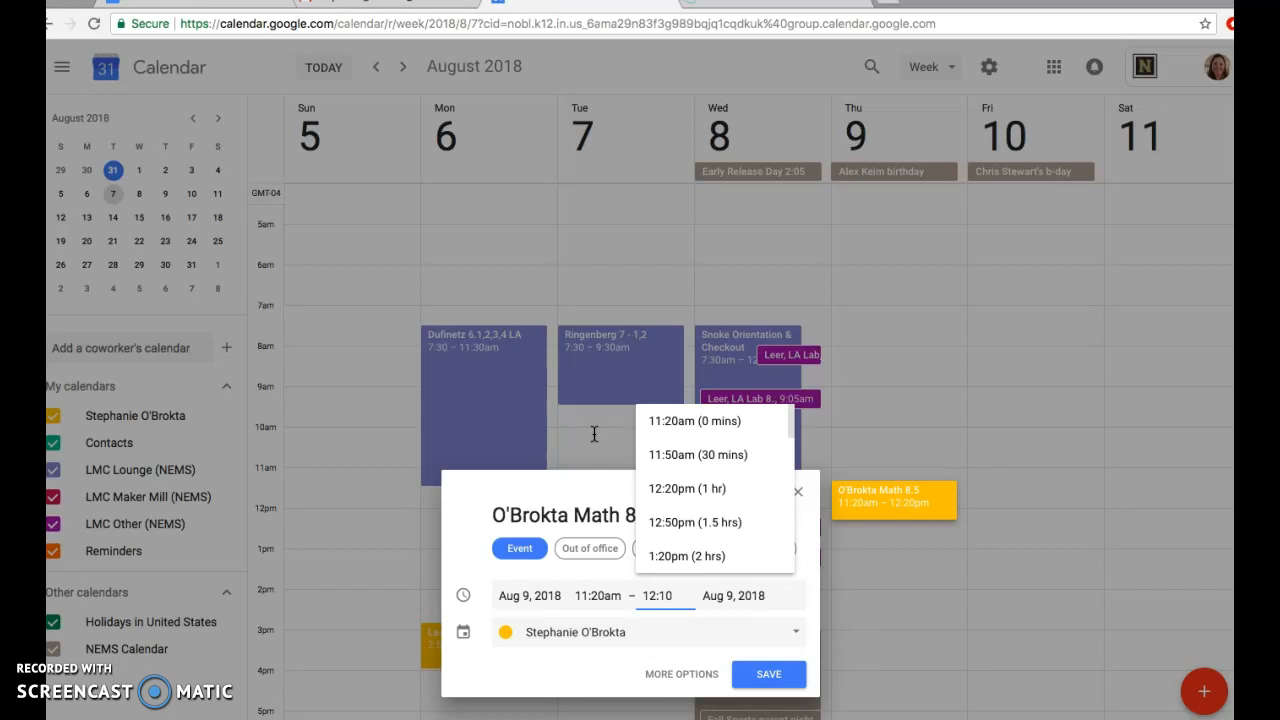
{"action": "key", "text": "Tab"}
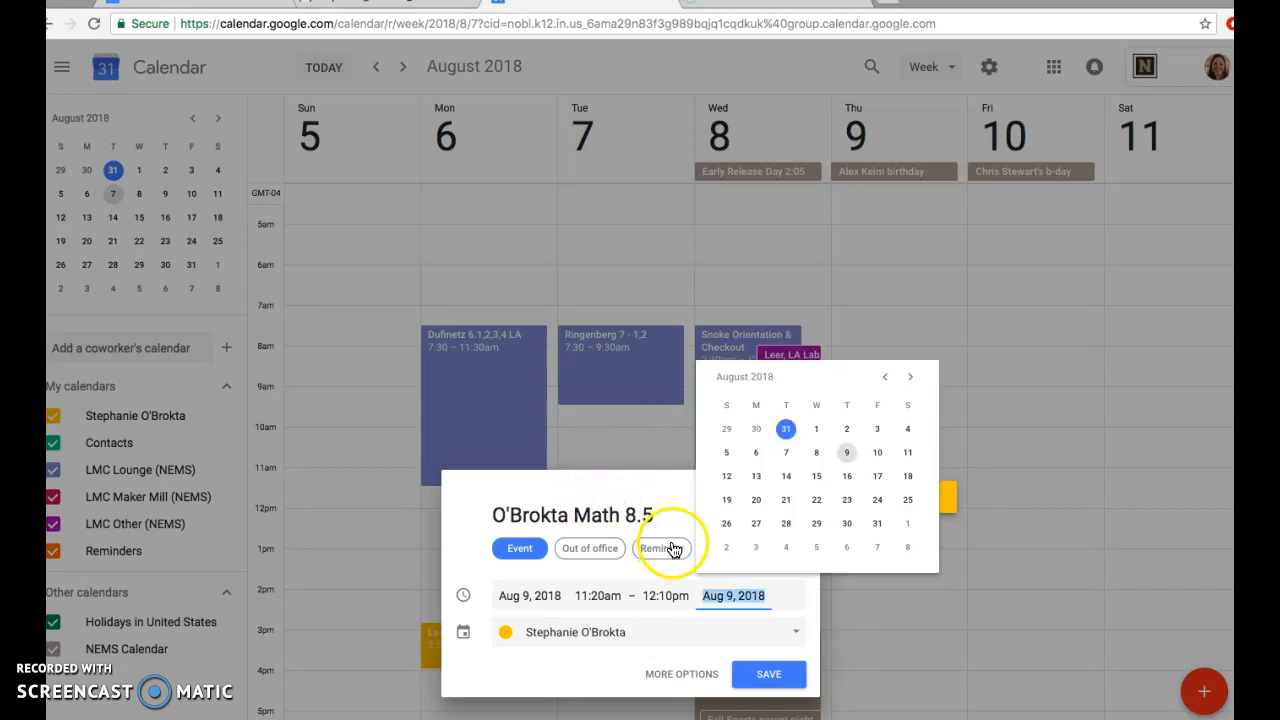
{"action": "left_click", "coordinate": [675, 505]}
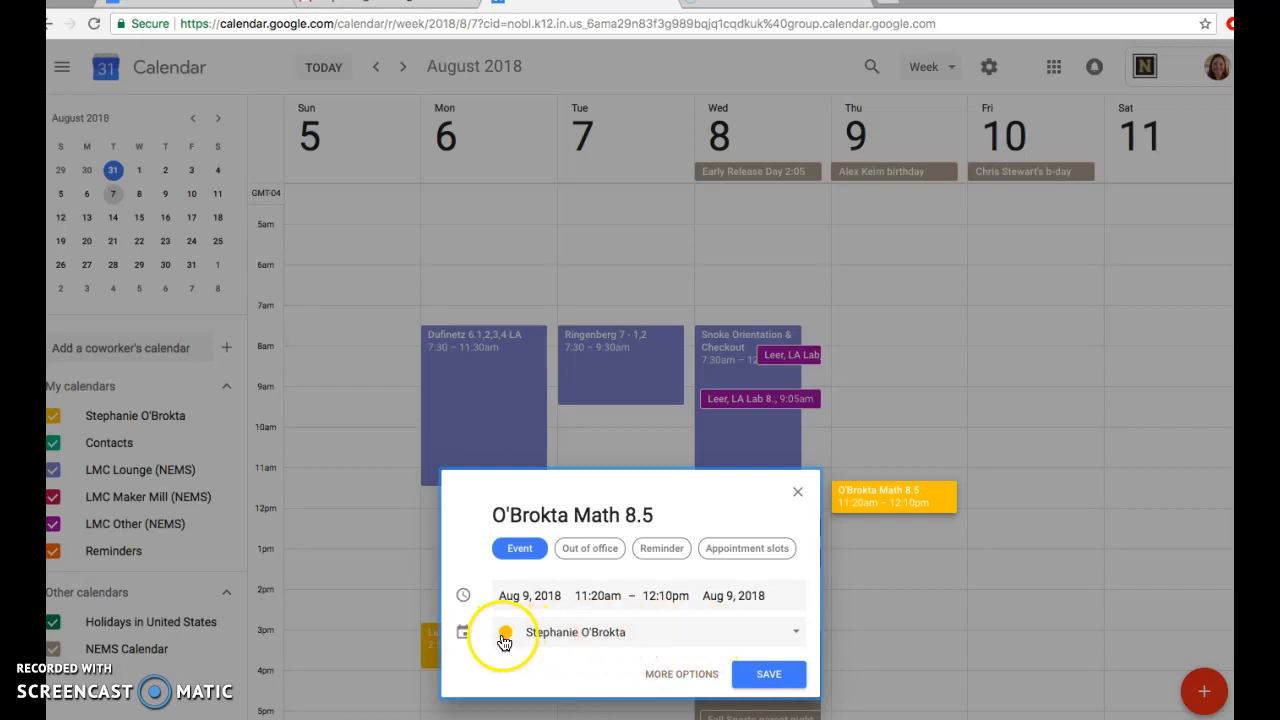
{"action": "left_click", "coordinate": [621, 491]}
{"action": "left_click_drag", "start_coordinate": [621, 489], "coordinate": [628, 381]}
{"action": "left_click", "coordinate": [651, 478]}
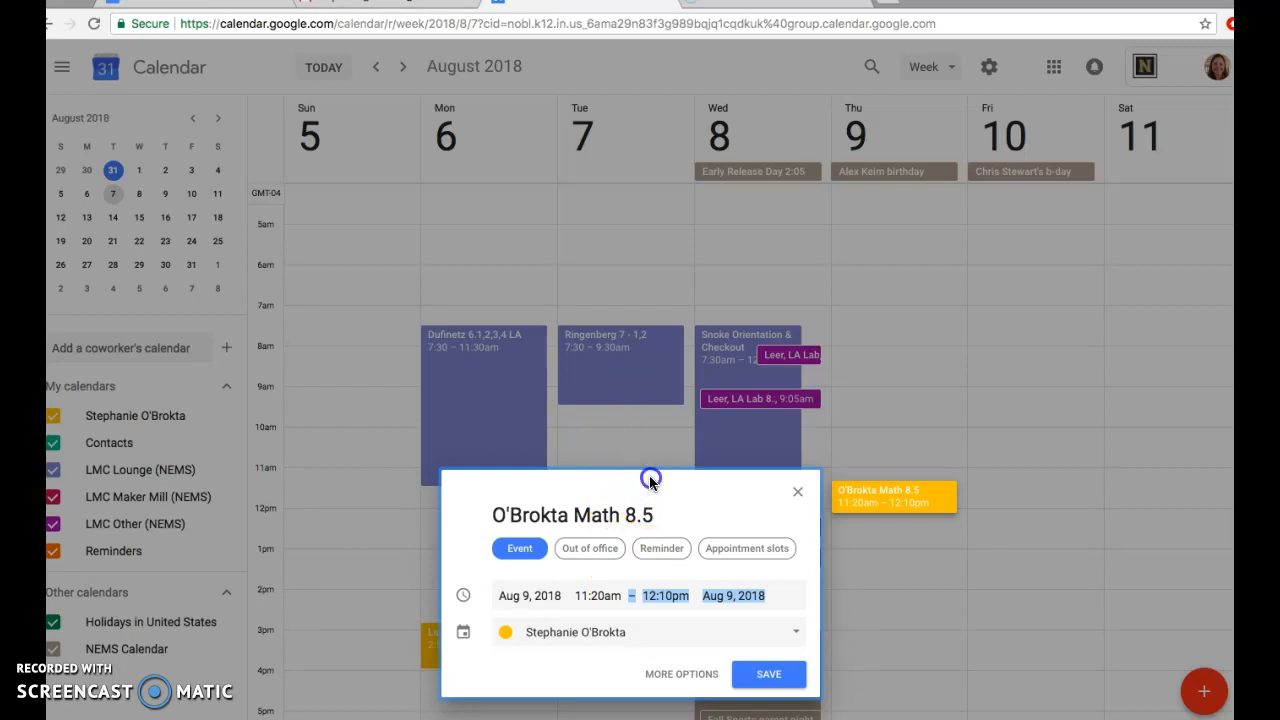
- Assign the event to the LMC Maker Mill (NEMS) calendar and open its full details for editing
{"action": "left_click", "coordinate": [588, 635]}
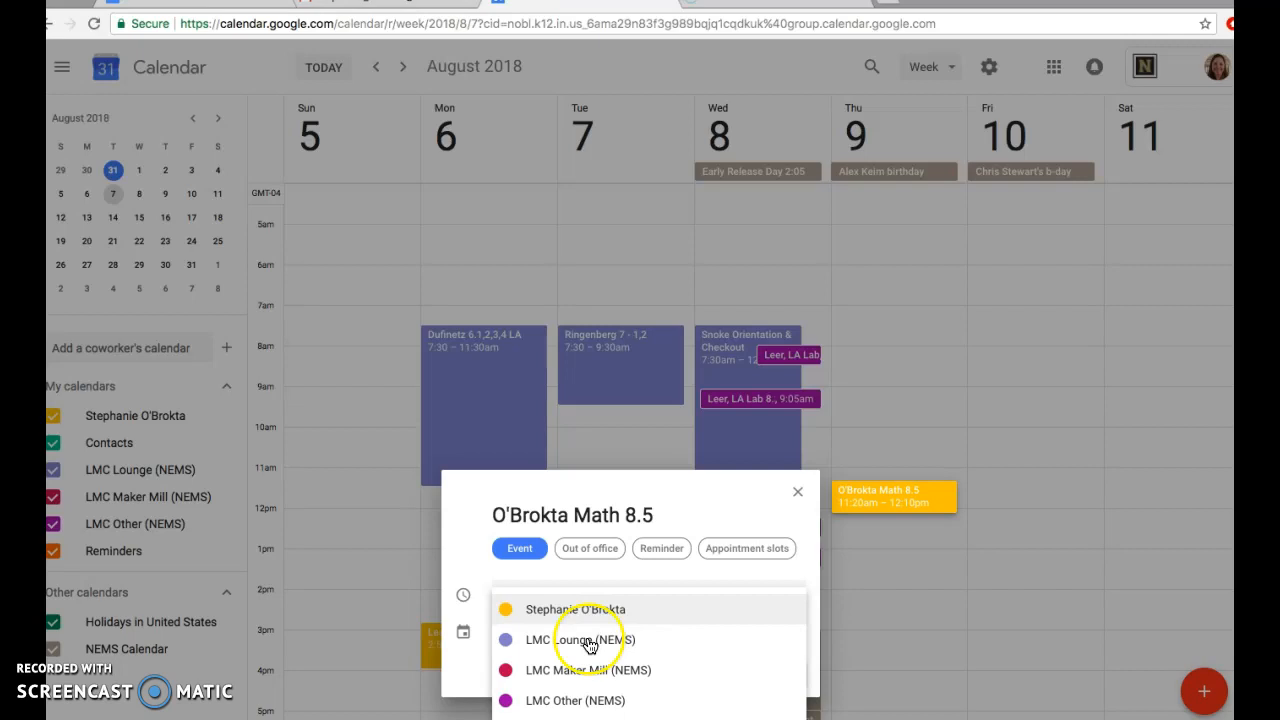
{"action": "left_click", "coordinate": [595, 680]}
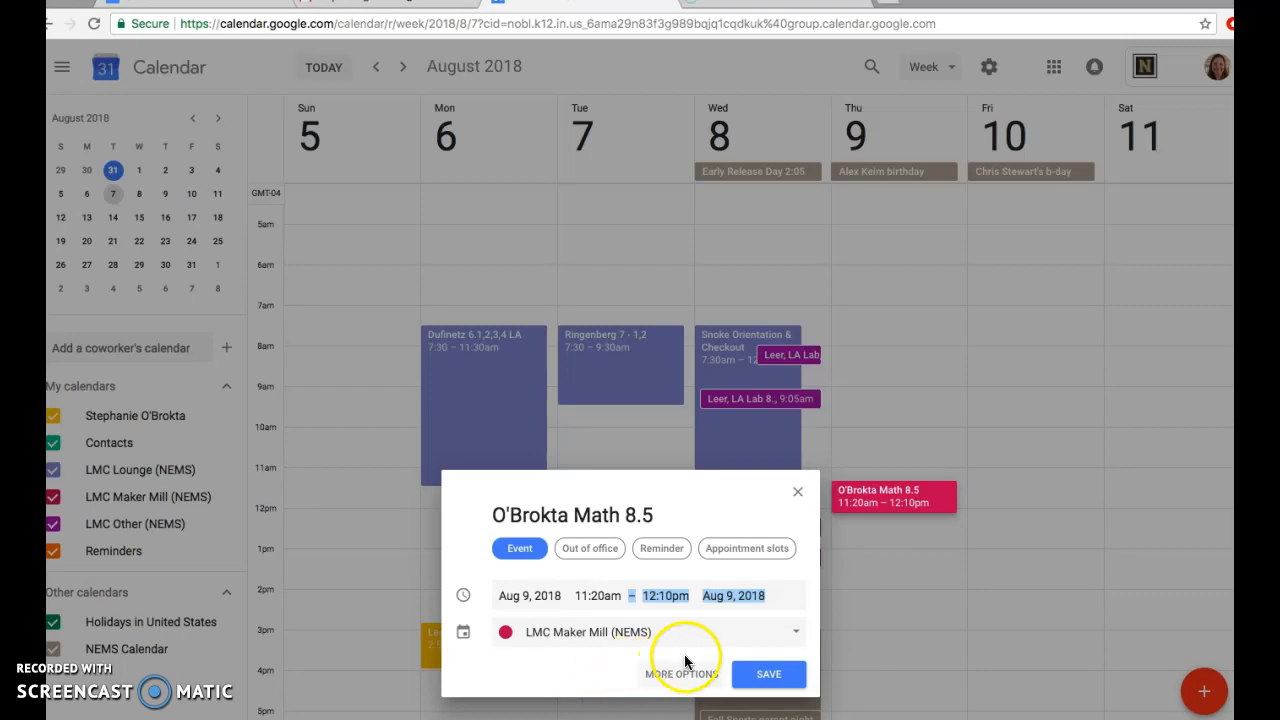
{"action": "left_click", "coordinate": [704, 677]}
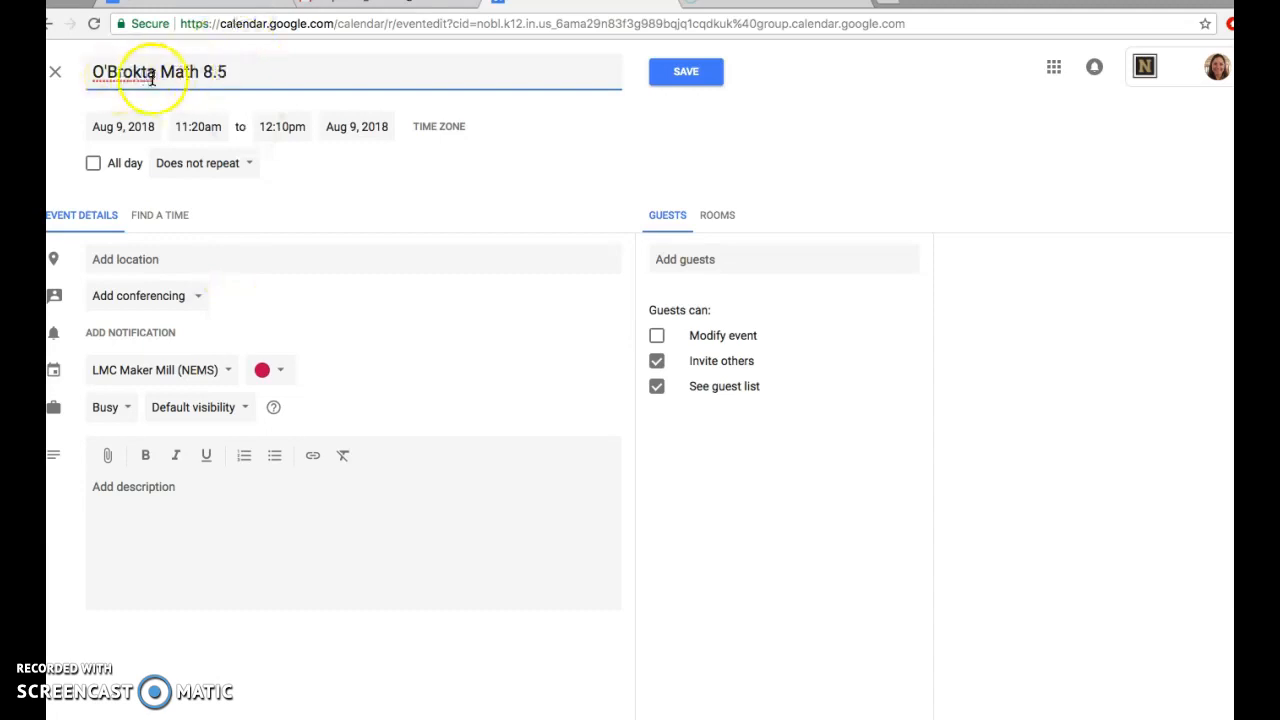
{"action": "left_click", "coordinate": [228, 72]}
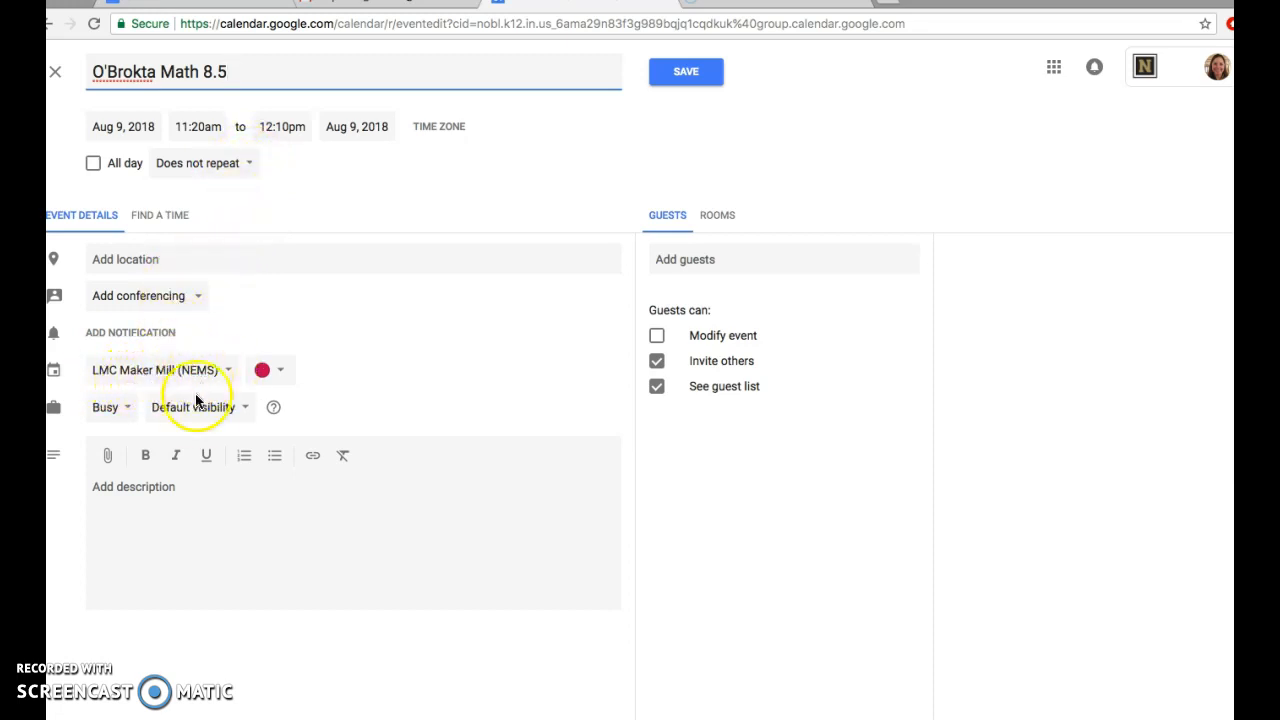
- Begin the event description with the line "Students will be selecting books about a famous mathematician."
{"action": "left_click", "coordinate": [202, 494]}
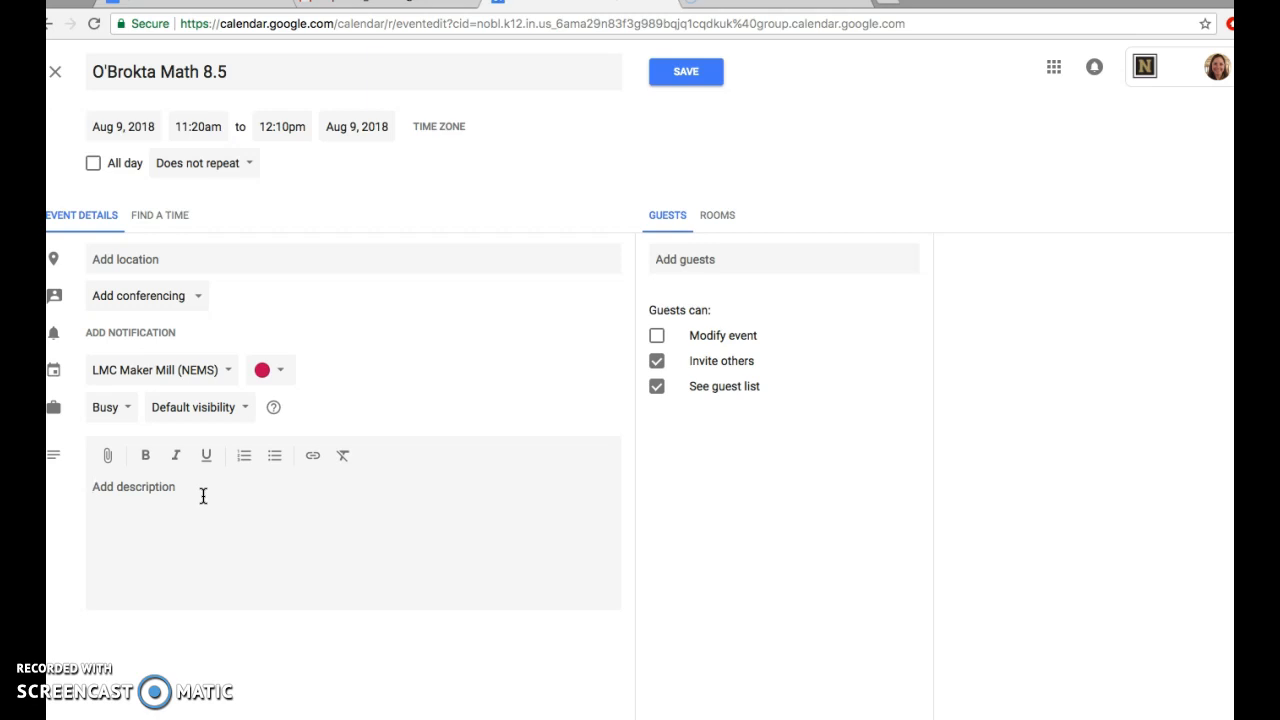
{"action": "type", "text": "Students will be selecting books about a fa"}
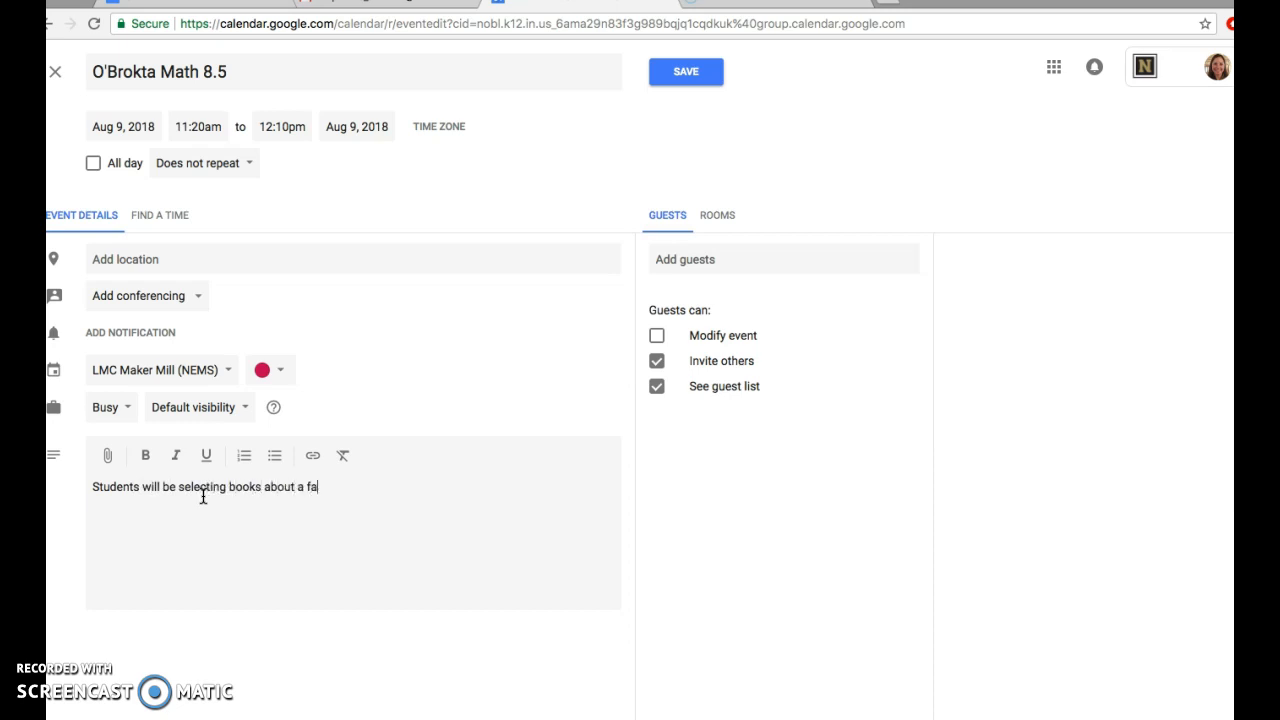
{"action": "type", "text": "mous mathematician."}
{"action": "key", "text": "Return"}
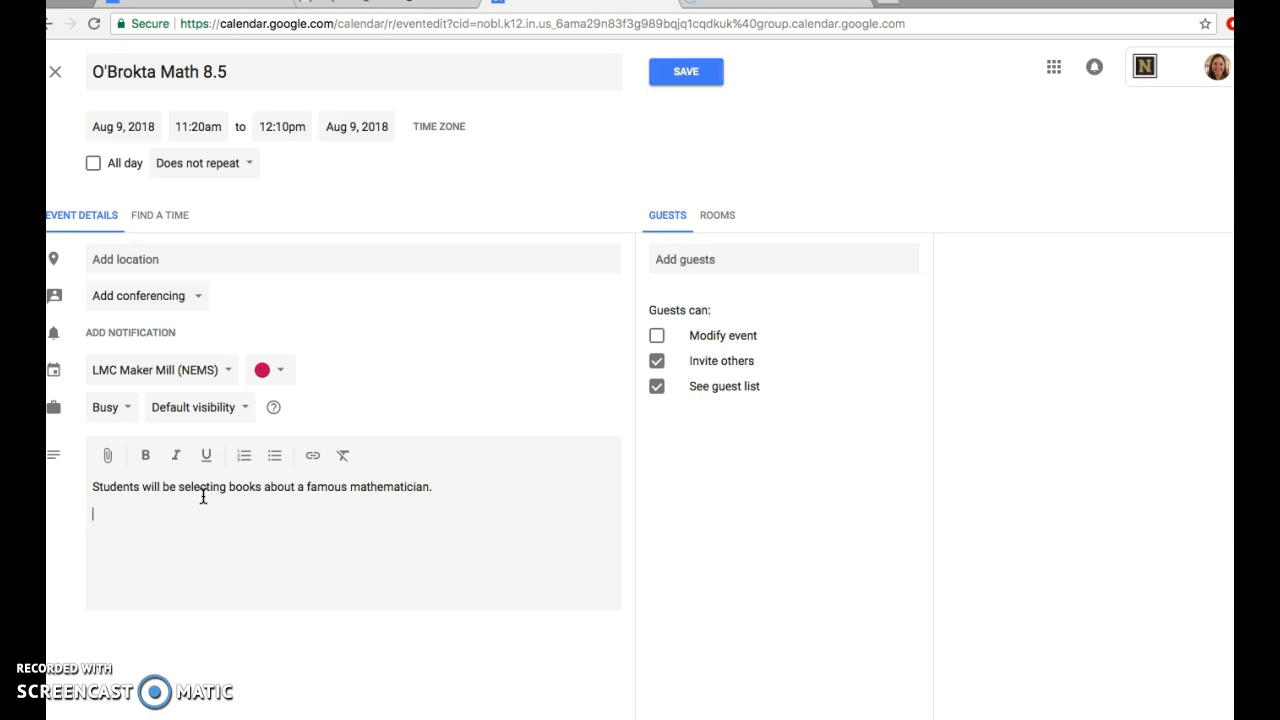
- Add description lines "Media Specialist will provide a brief overview of a few helpful databases for student research." and "Apple TV", and save the event
{"action": "type", "text": "Media Specialist will provide a brief overview of a few helpful databases for student research."}
{"action": "key", "text": "Return"}
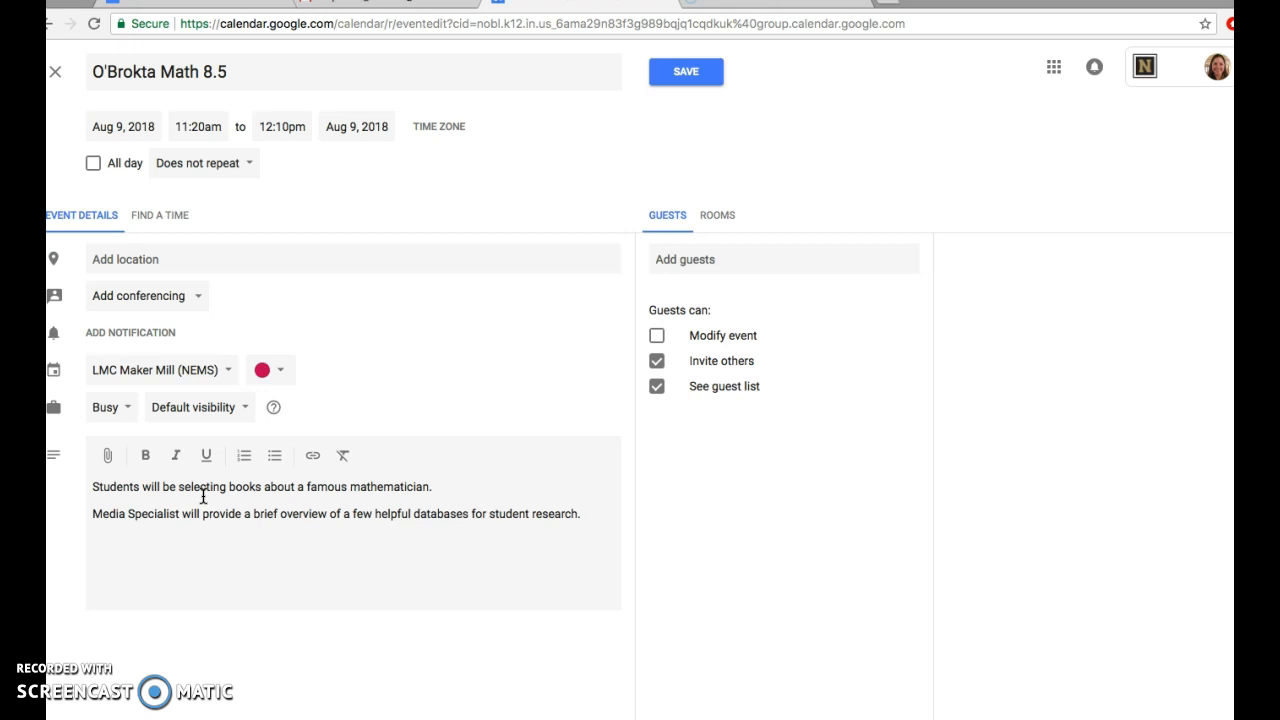
{"action": "type", "text": "Apple TV"}
{"action": "left_click", "coordinate": [687, 72]}
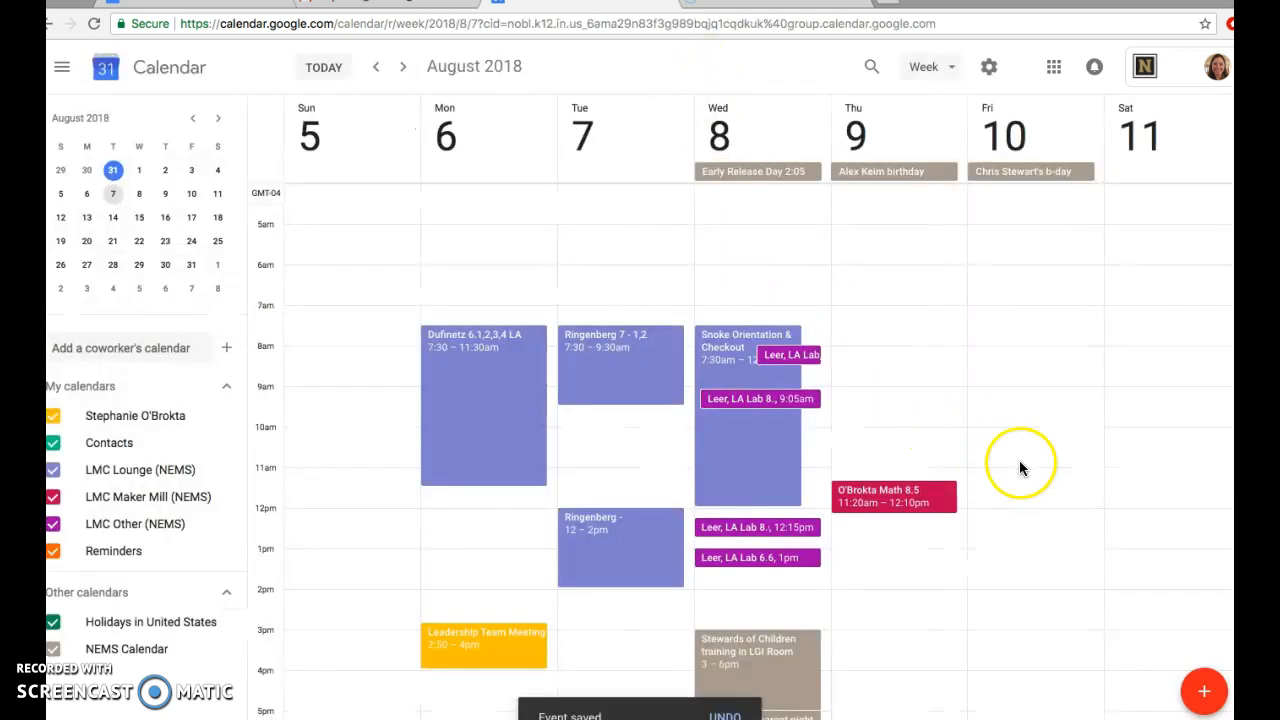
{"action": "scroll", "coordinate": [1040, 470], "scroll_direction": "down", "scroll_amount": 1}
{"action": "scroll", "coordinate": [1047, 484], "scroll_direction": "down", "scroll_amount": 1}
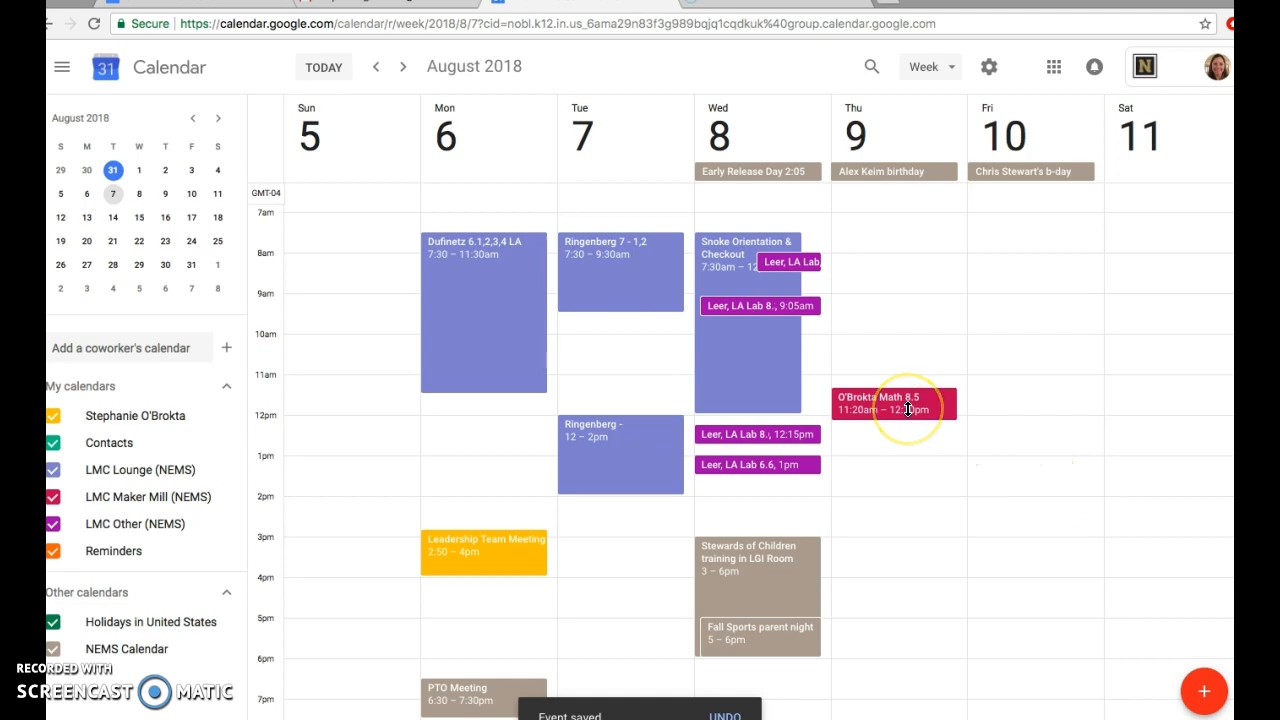